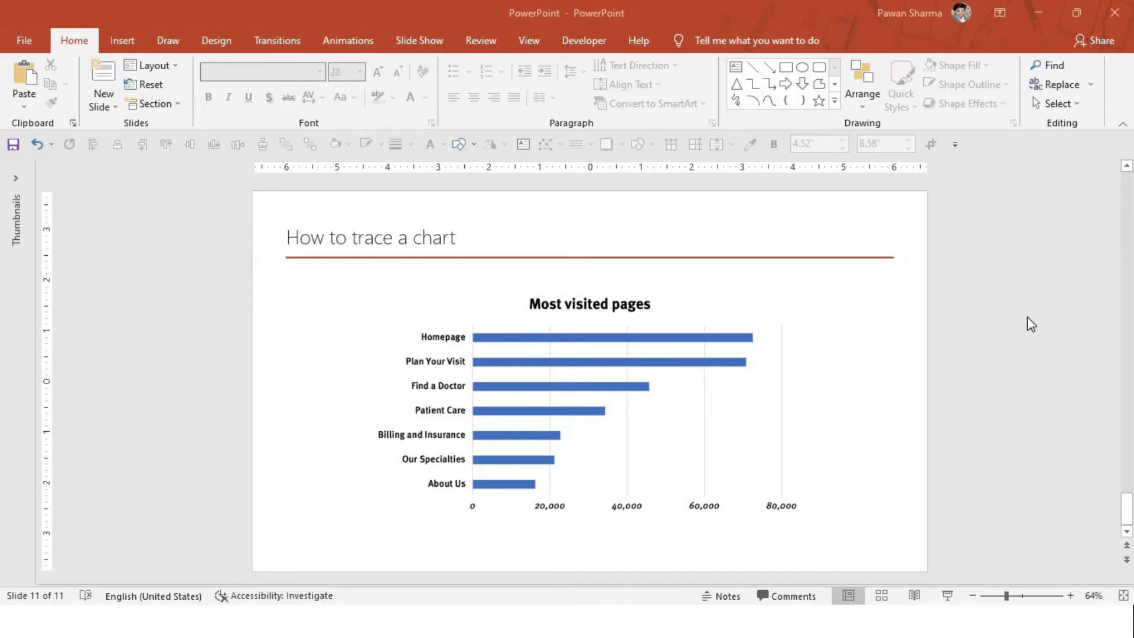
# Select the chart picture and shift it to the left on the slide.
pyautogui.click(466, 424)
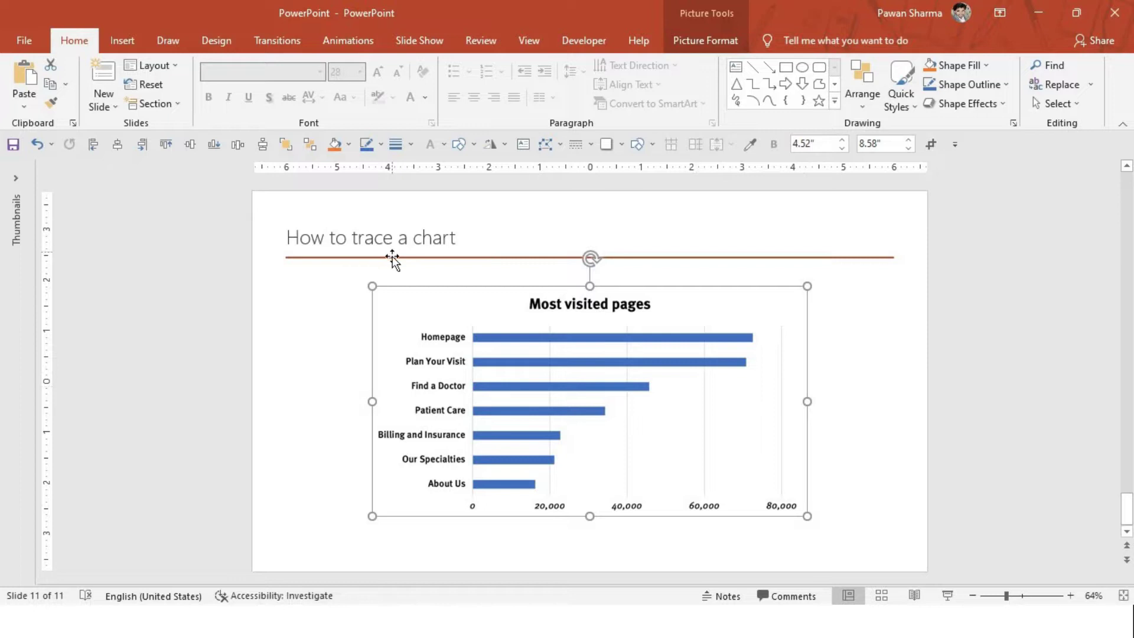
pyautogui.click(329, 244)
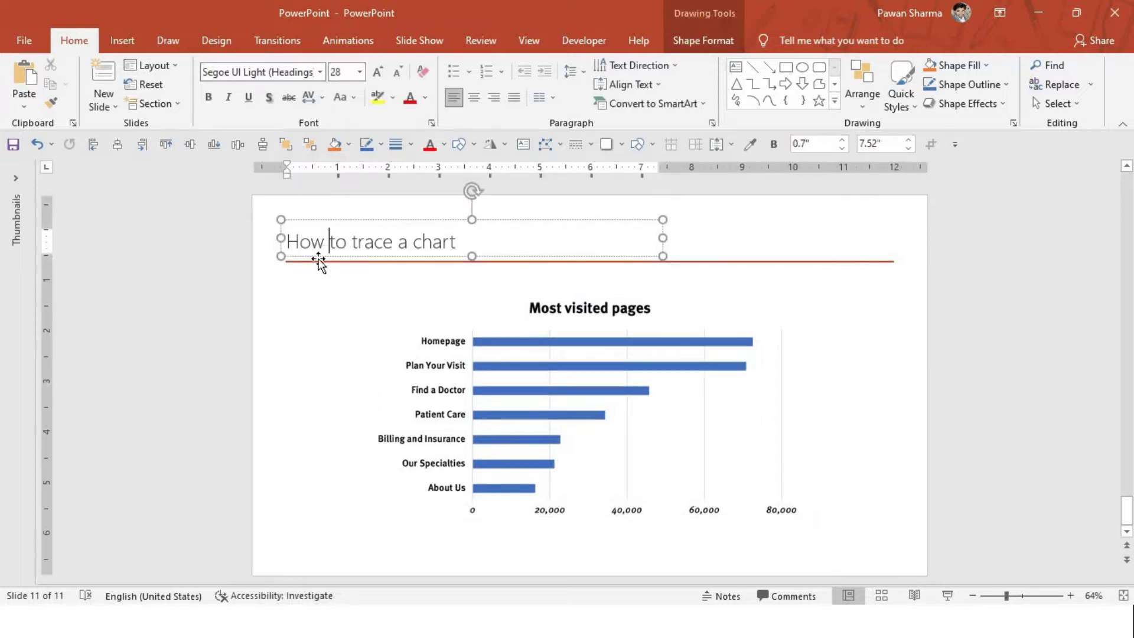
pyautogui.click(530, 404)
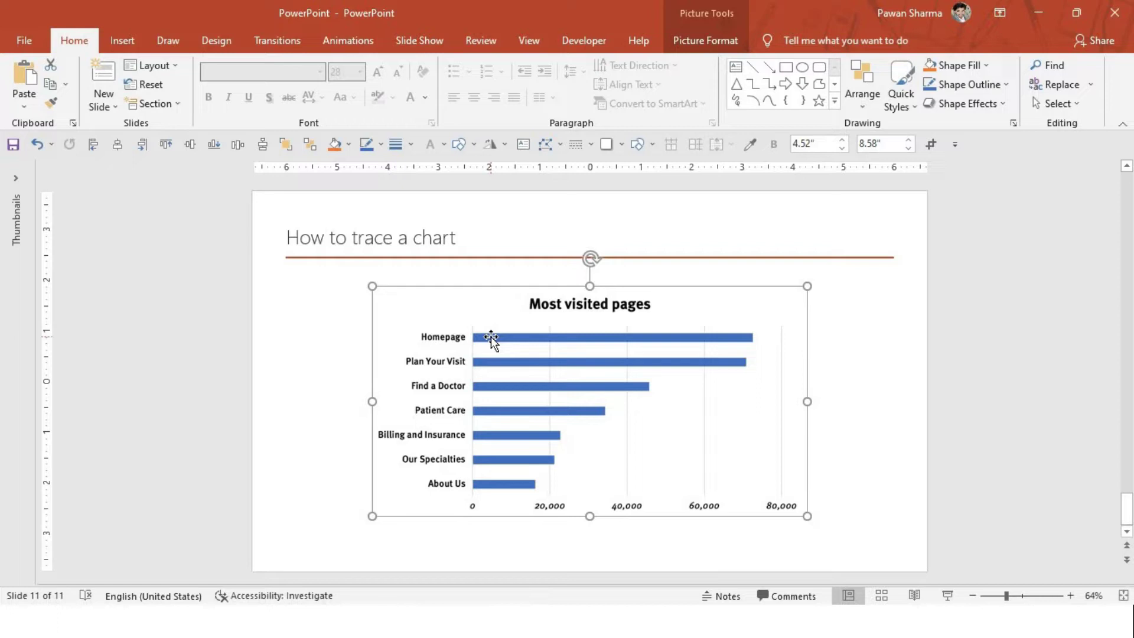
pyautogui.click(302, 382)
pyautogui.click(502, 360)
pyautogui.moveTo(444, 352); pyautogui.dragTo(400, 346)
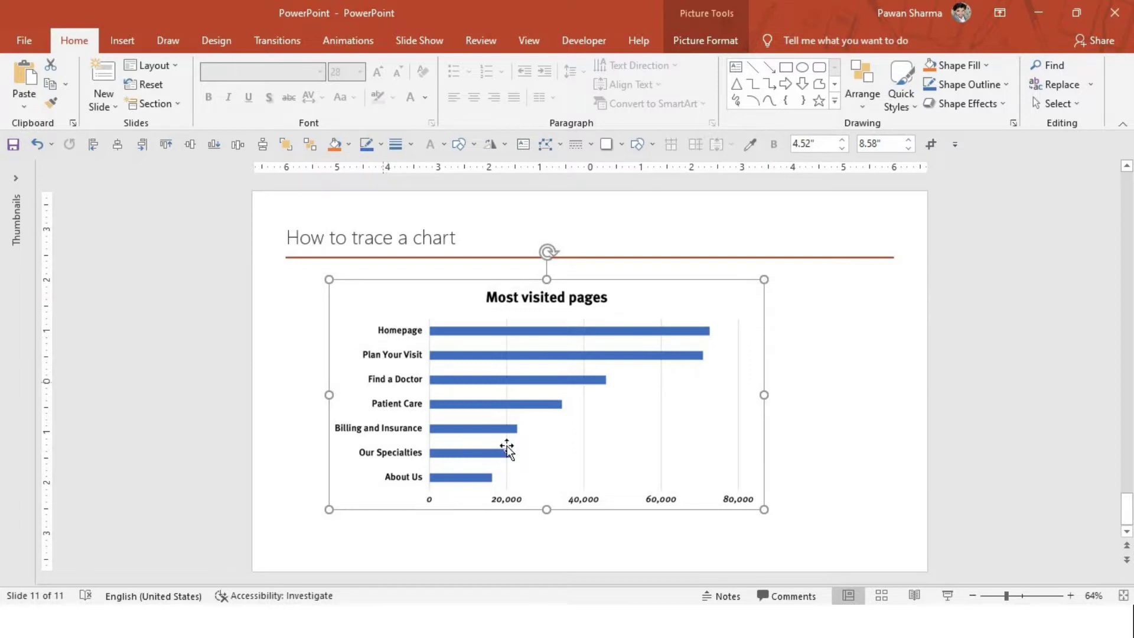
pyautogui.moveTo(515, 400); pyautogui.dragTo(860, 375)
# Place a copy of the chart picture off the slide's left edge and reposition the on-slide copy.
pyautogui.moveTo(468, 405); pyautogui.dragTo(59, 392)
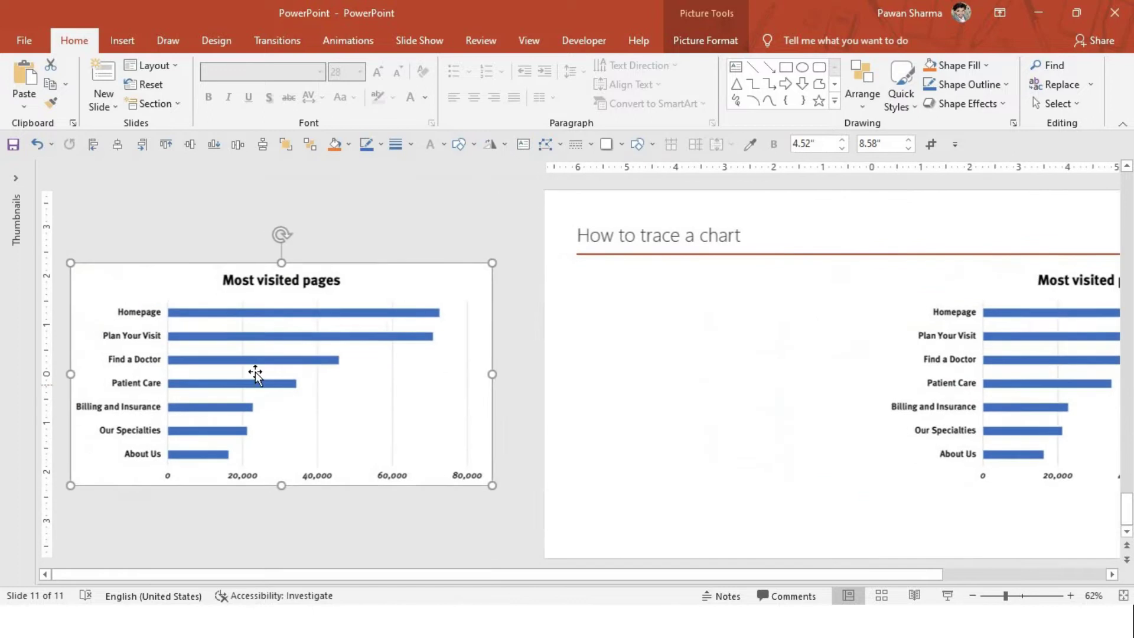
pyautogui.moveTo(1039, 407); pyautogui.dragTo(761, 407)
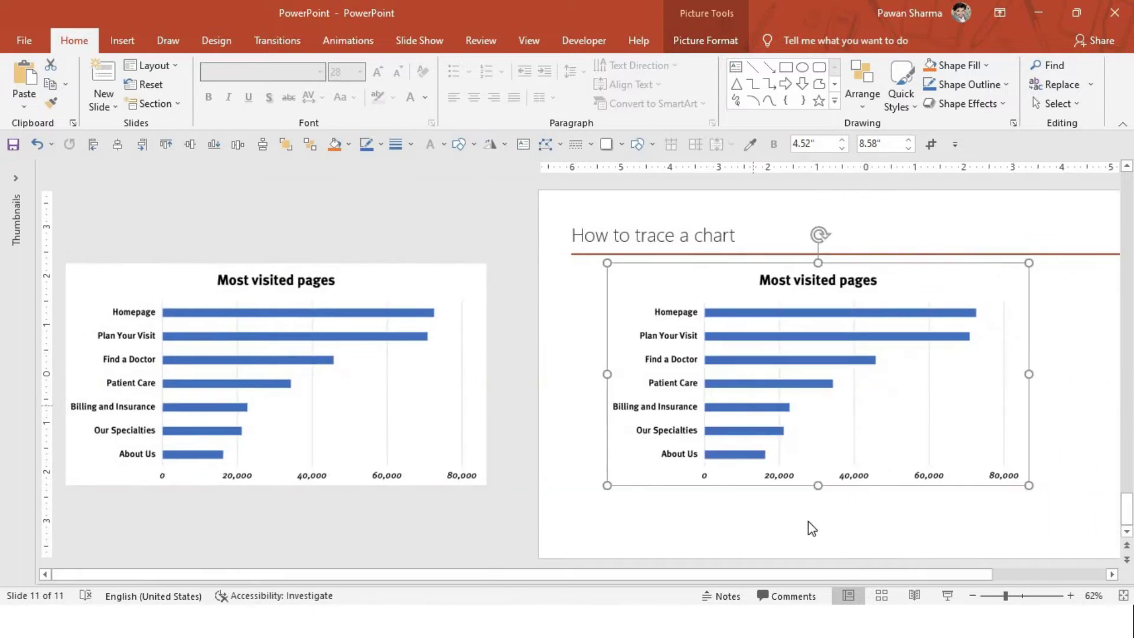
pyautogui.moveTo(945, 579); pyautogui.dragTo(1008, 577)
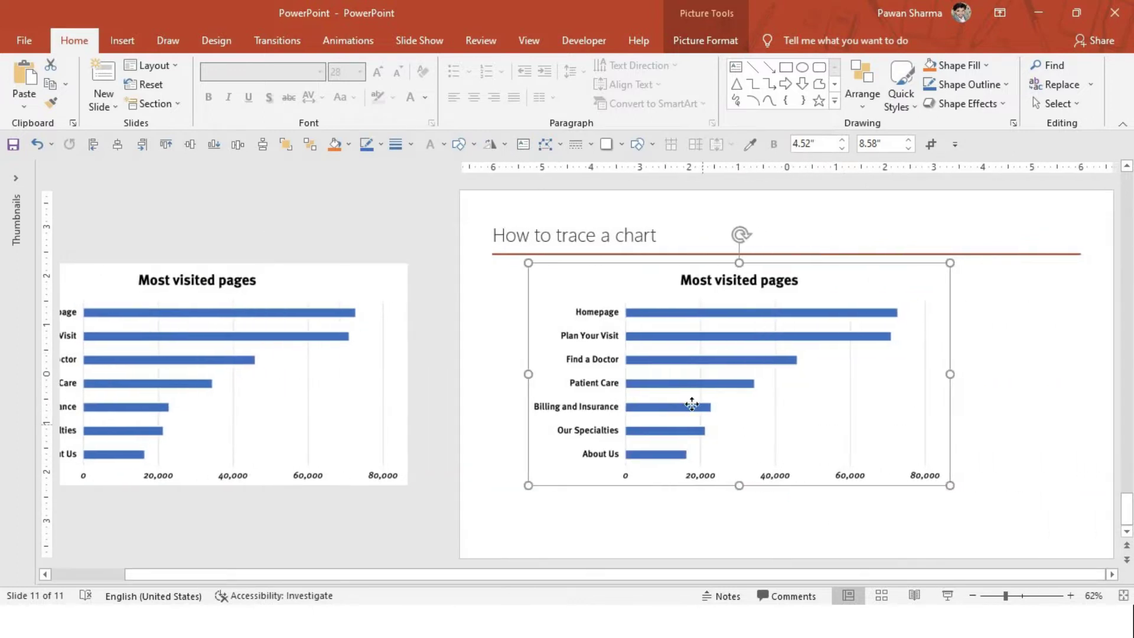
pyautogui.moveTo(693, 400); pyautogui.dragTo(723, 411)
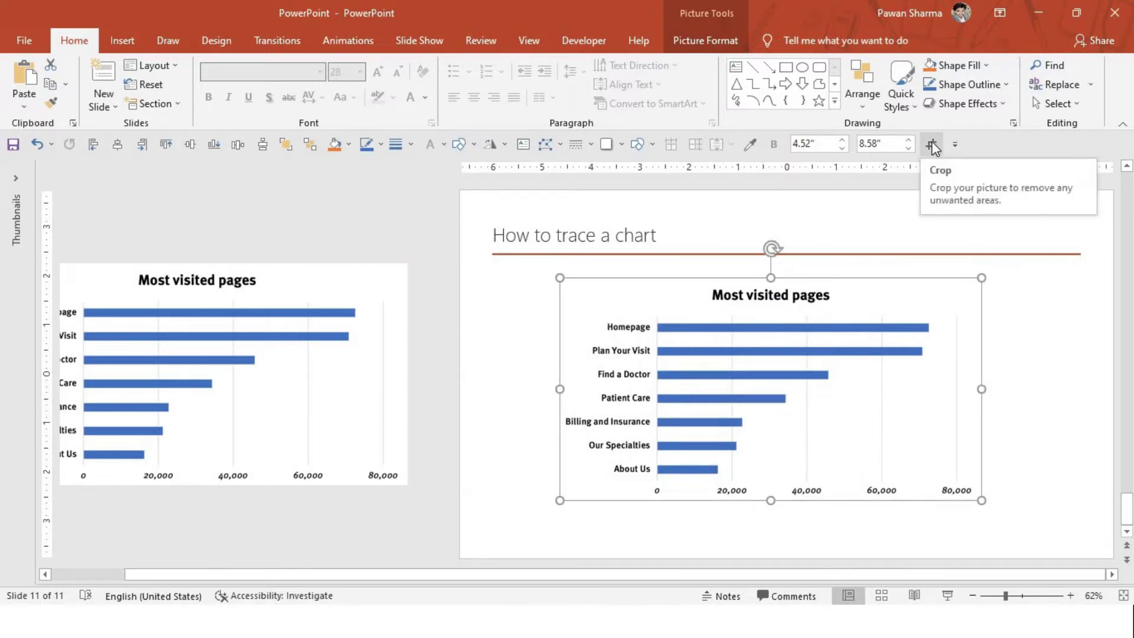
pyautogui.click(680, 43)
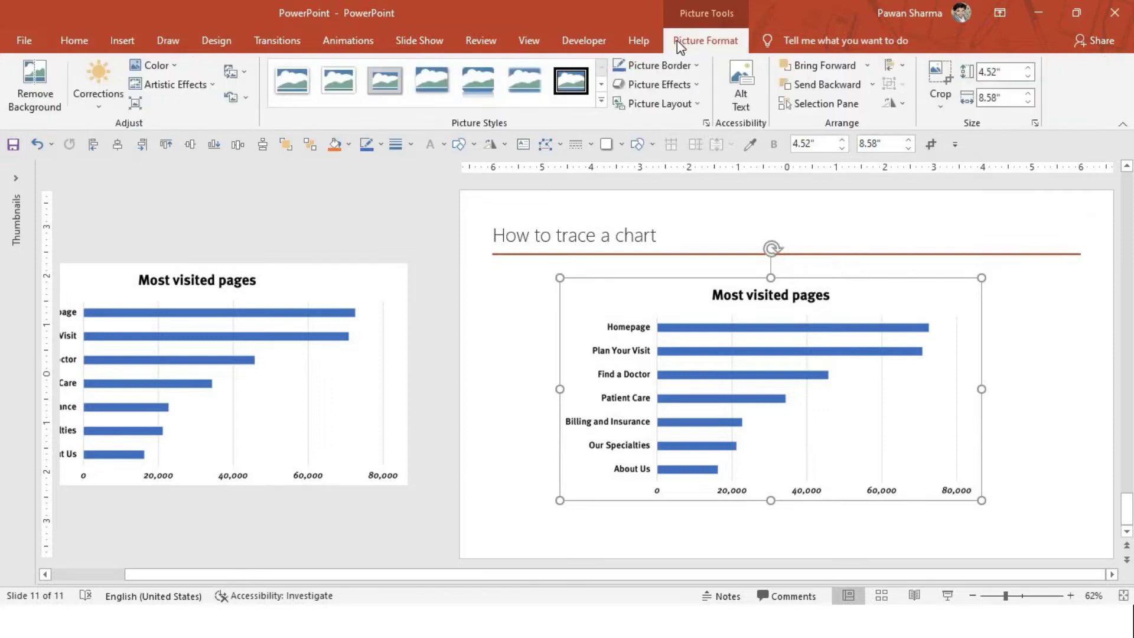
pyautogui.click(938, 76)
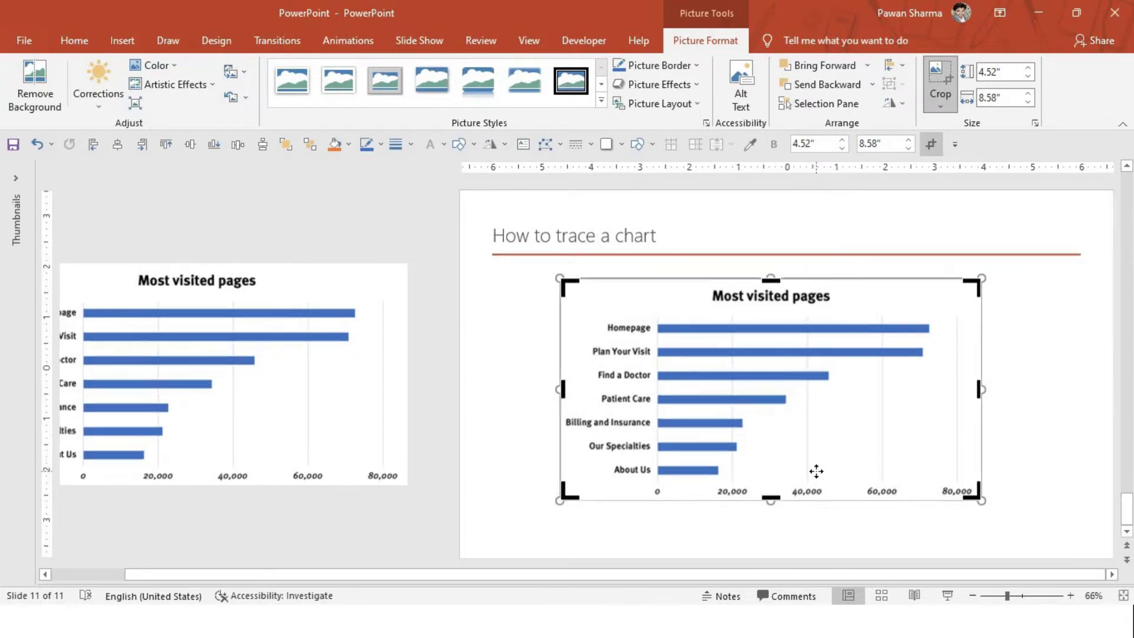
pyautogui.keyDown('ctrl'); pyautogui.scroll(6, 816, 470); pyautogui.keyUp('ctrl')
pyautogui.scroll(-1, 816, 471)
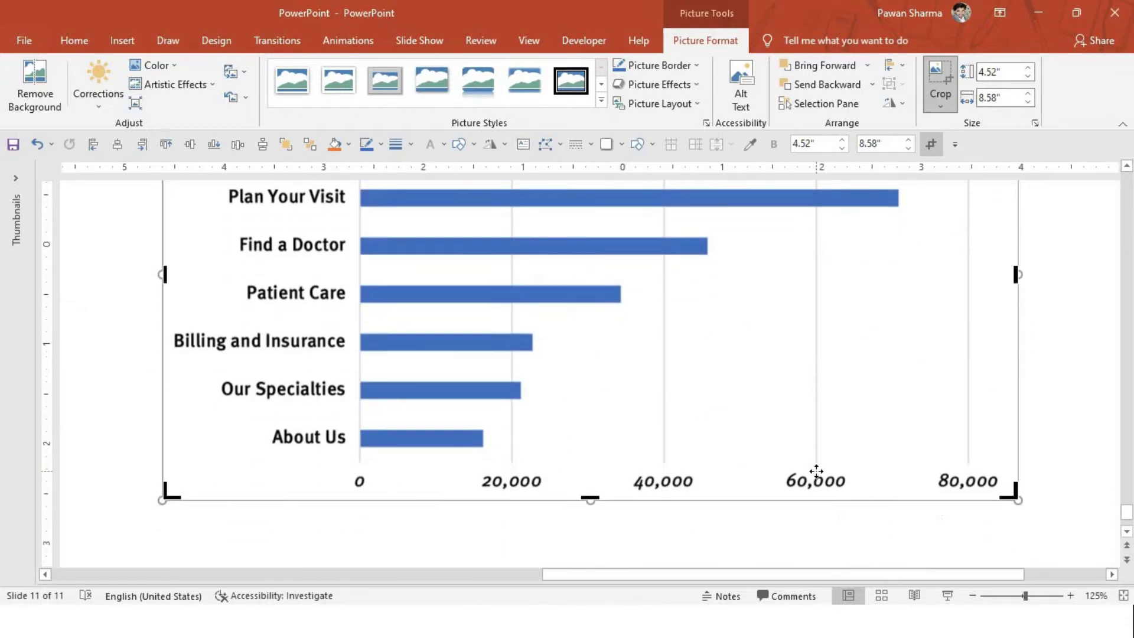
pyautogui.keyDown('ctrl'); pyautogui.scroll(-3, 816, 470); pyautogui.keyUp('ctrl')
pyautogui.click(238, 384)
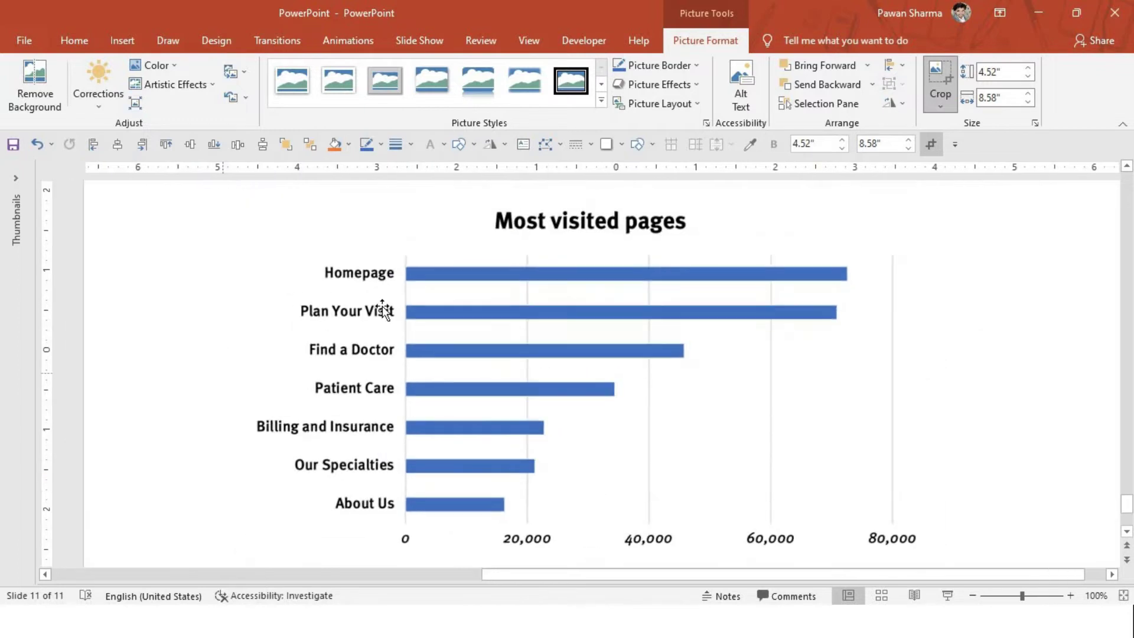
pyautogui.click(476, 145)
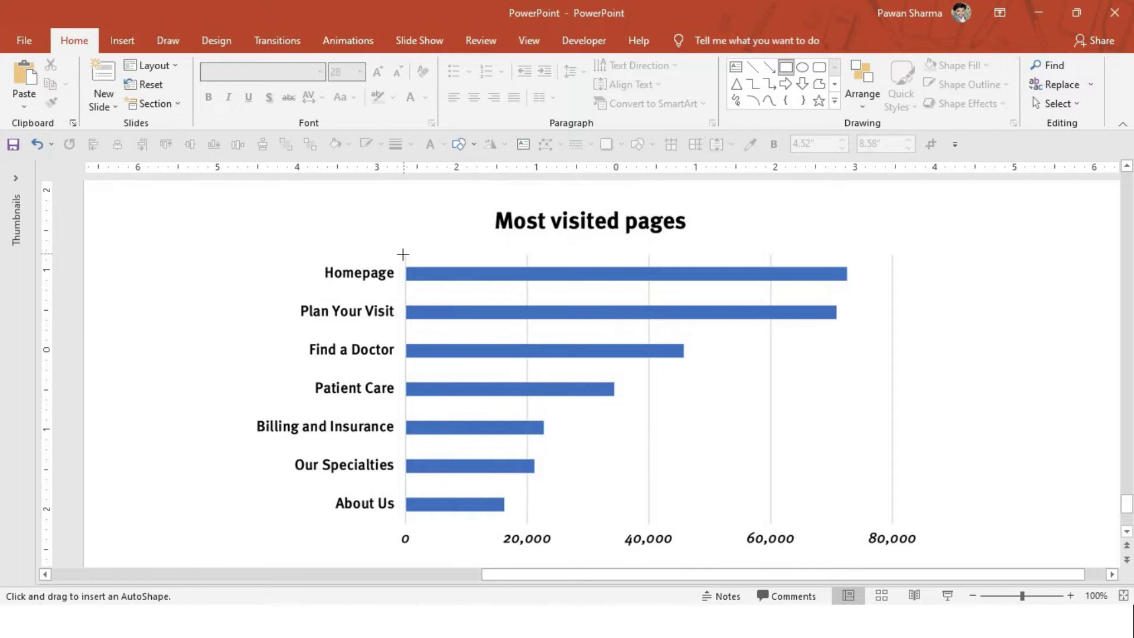
pyautogui.moveTo(405, 255); pyautogui.dragTo(892, 515)
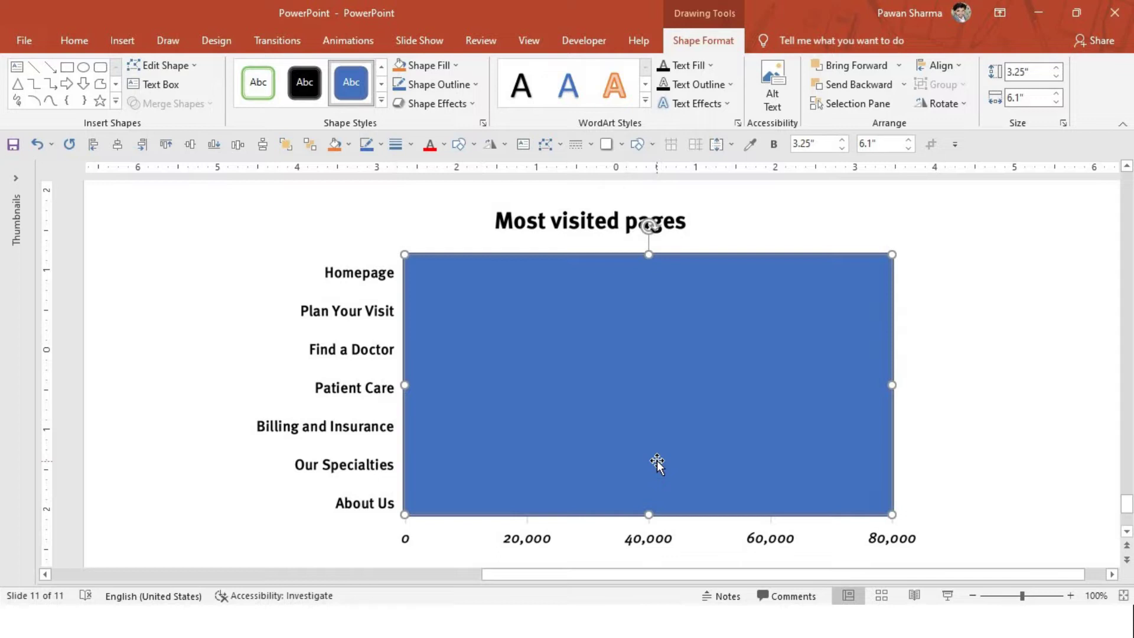
pyautogui.press('Delete')
pyautogui.click(531, 436)
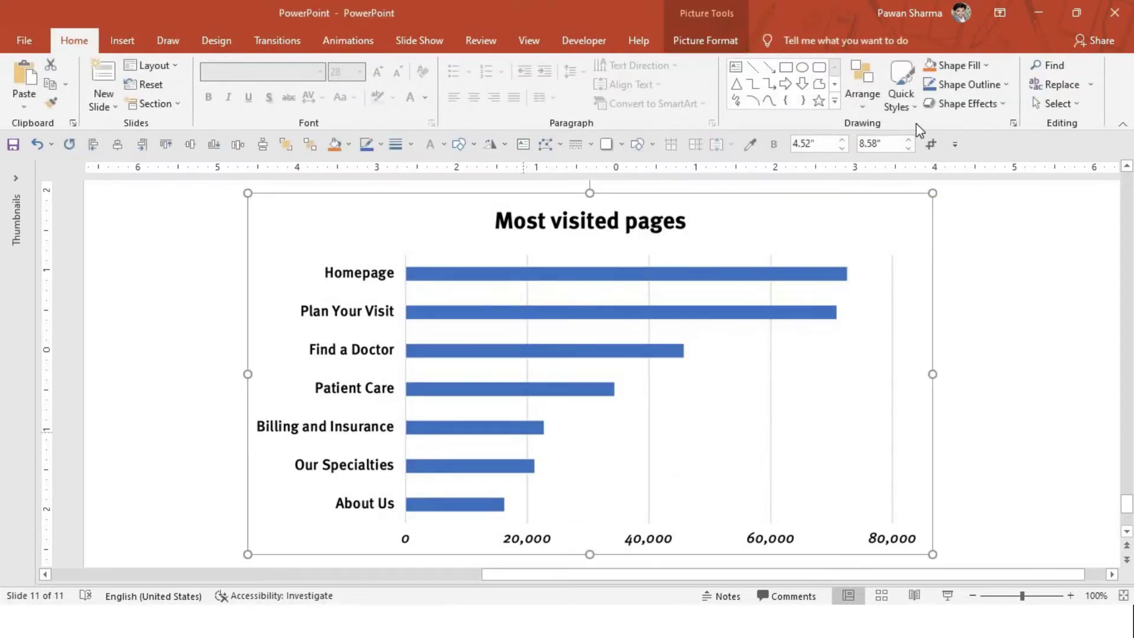
# Crop away the chart picture's bottom axis numbers, left page labels, right empty space and top title.
pyautogui.click(943, 145)
pyautogui.moveTo(594, 472); pyautogui.dragTo(593, 462)
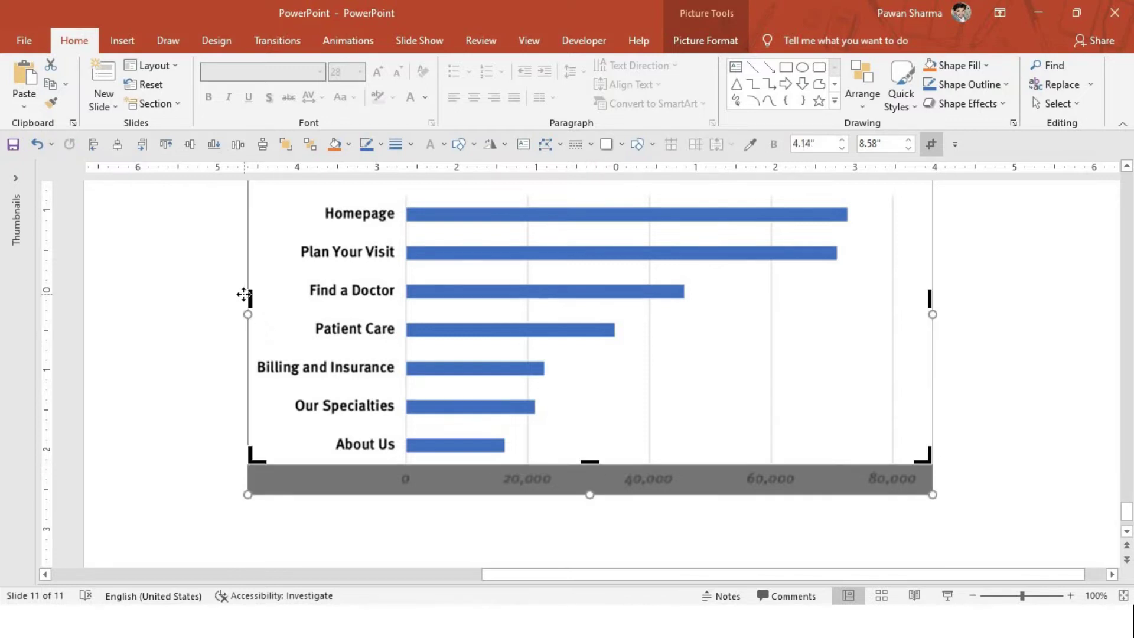
pyautogui.moveTo(248, 300); pyautogui.dragTo(404, 376)
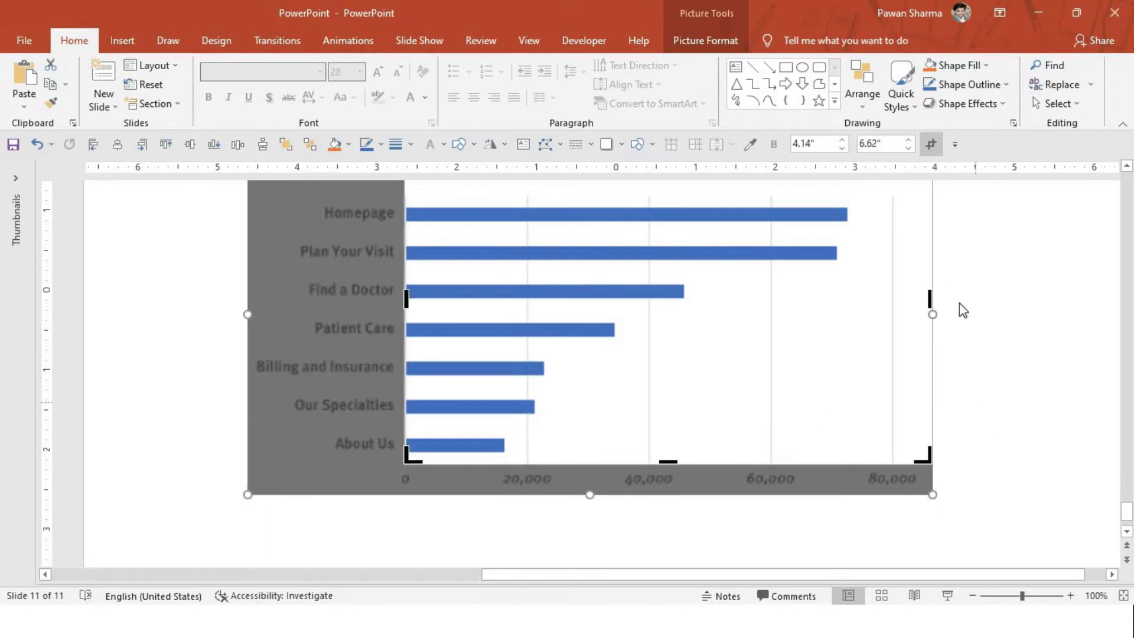
pyautogui.moveTo(929, 298); pyautogui.dragTo(891, 296)
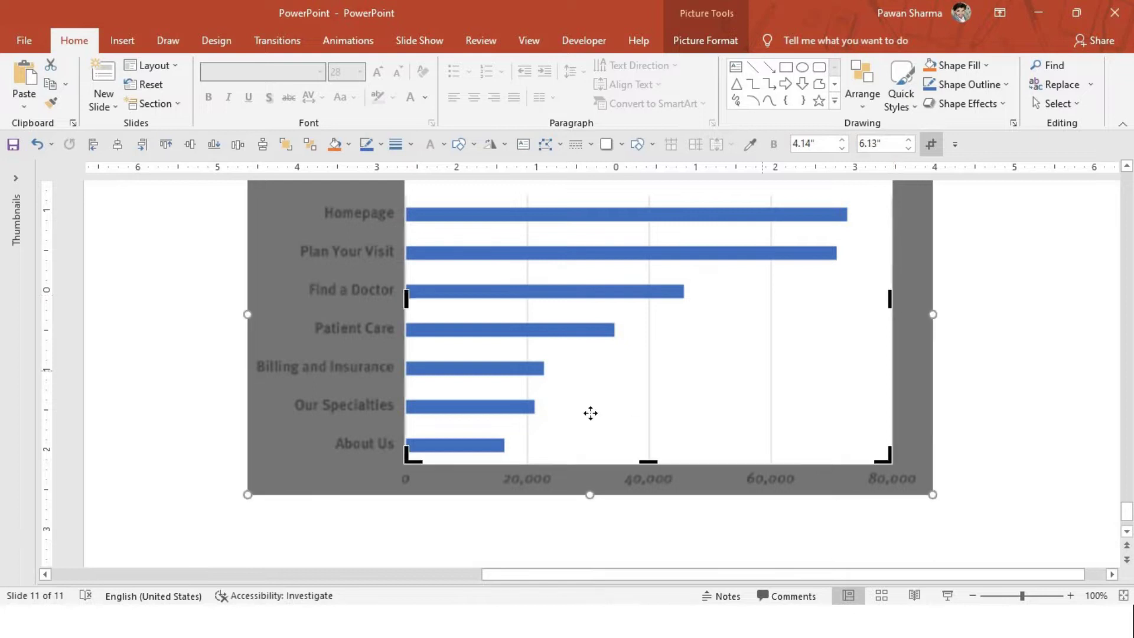
pyautogui.scroll(2, 592, 398)
pyautogui.scroll(1, 636, 345)
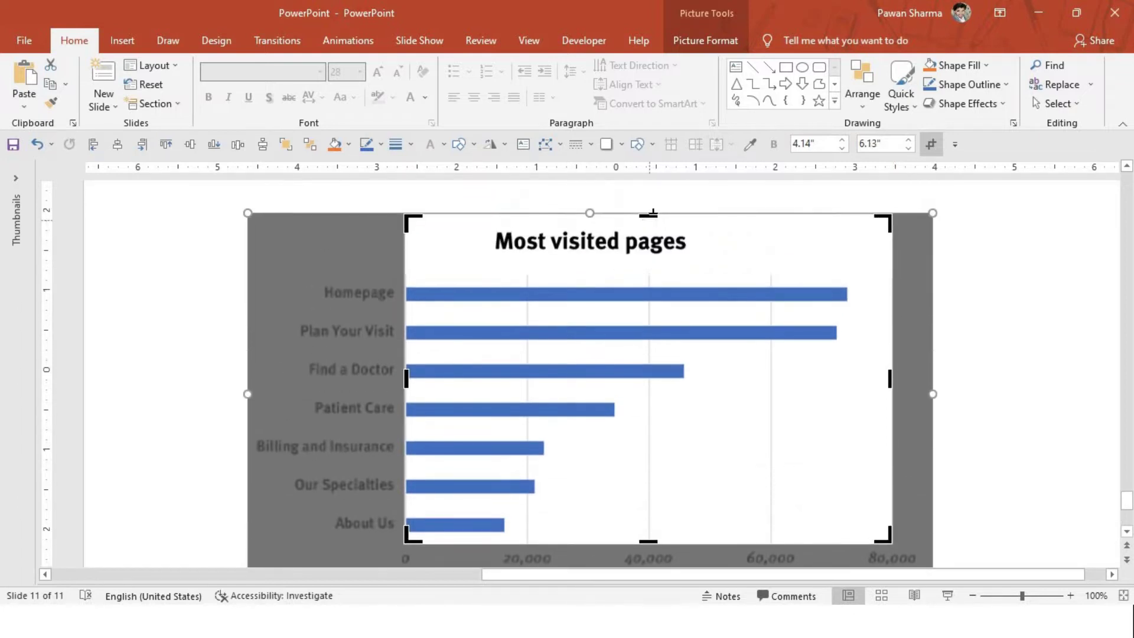
pyautogui.moveTo(653, 223); pyautogui.dragTo(653, 275)
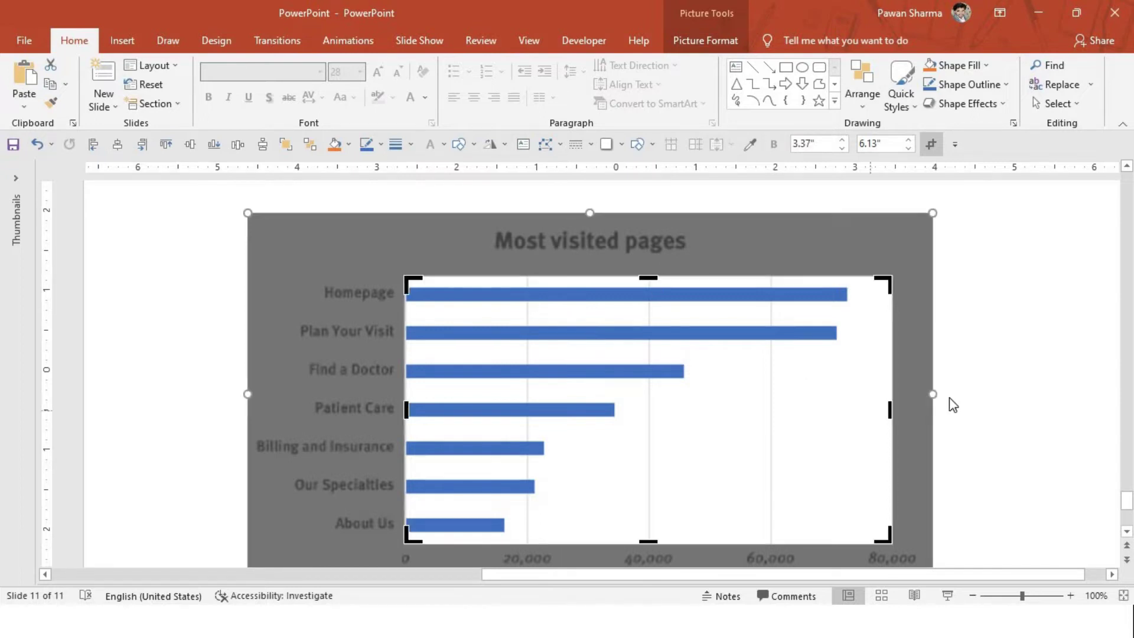
pyautogui.press('Escape')
# Tighten the left crop edge to the bars, then try moving the picture and undo it.
pyautogui.scroll(-3, 561, 433)
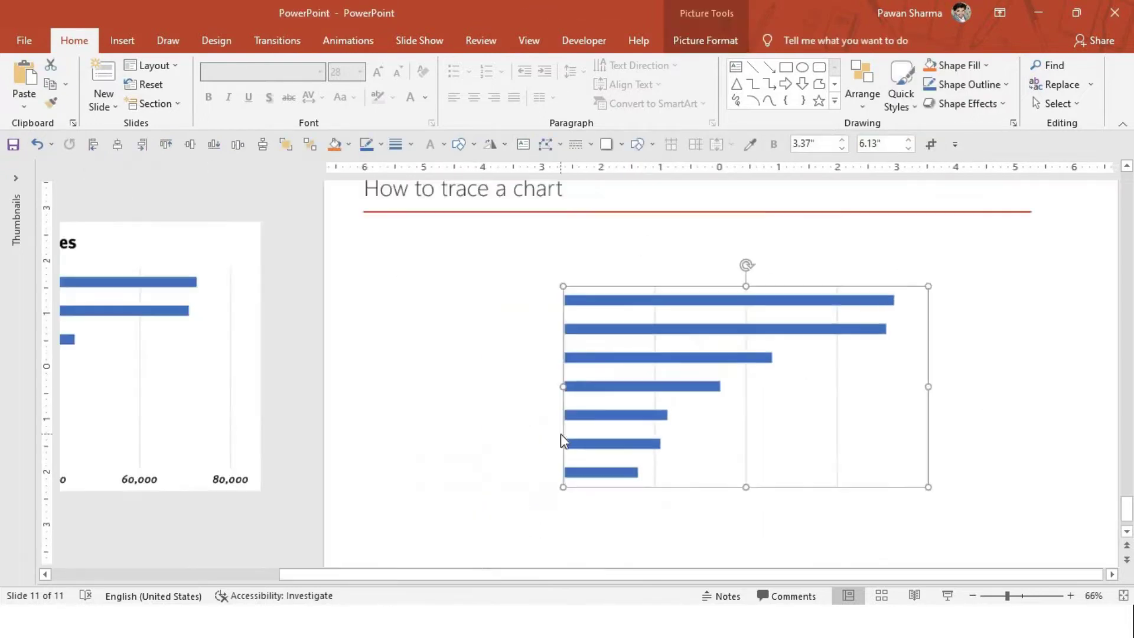
pyautogui.scroll(3, 713, 429)
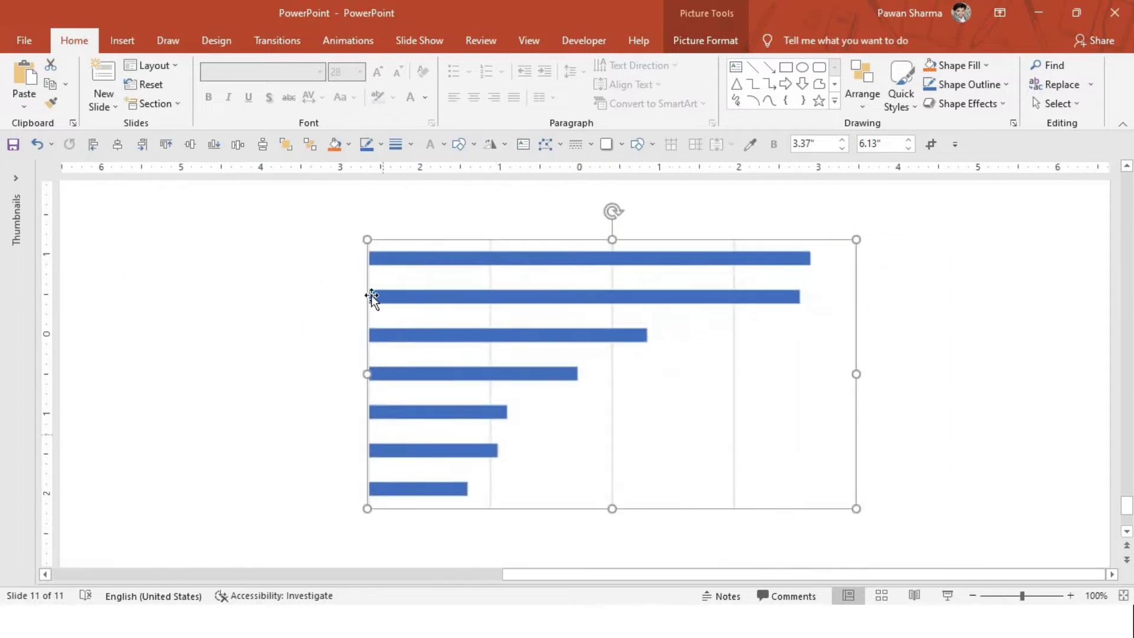
pyautogui.click(930, 144)
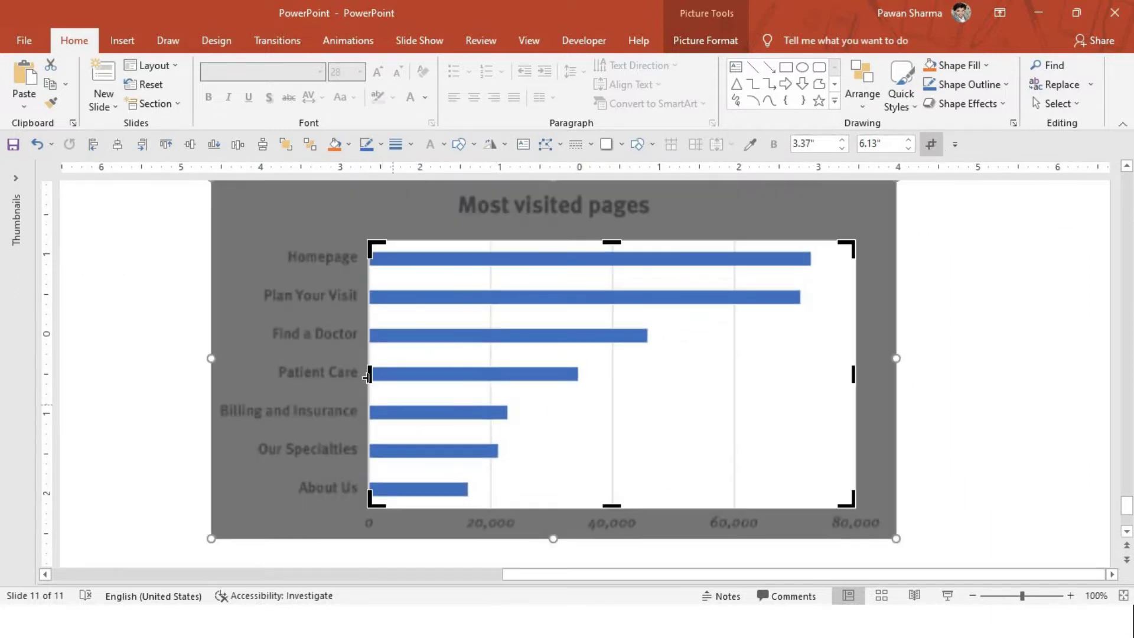
pyautogui.moveTo(369, 374); pyautogui.dragTo(366, 381)
pyautogui.click(168, 412)
pyautogui.click(537, 405)
pyautogui.scroll(-4, 534, 399)
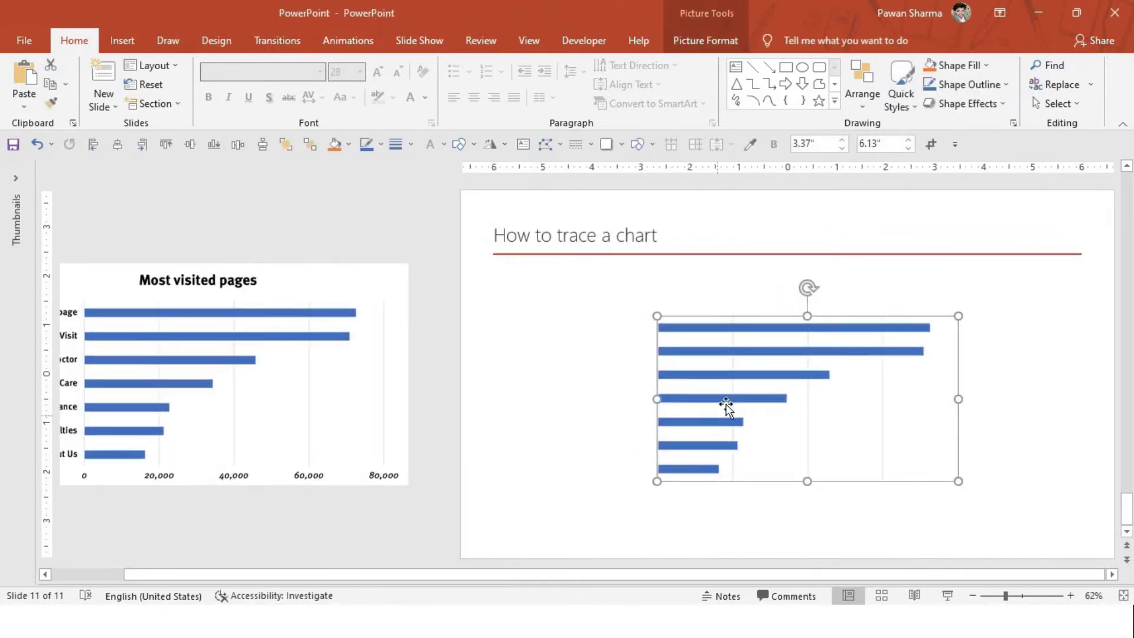
pyautogui.moveTo(726, 405); pyautogui.dragTo(902, 386)
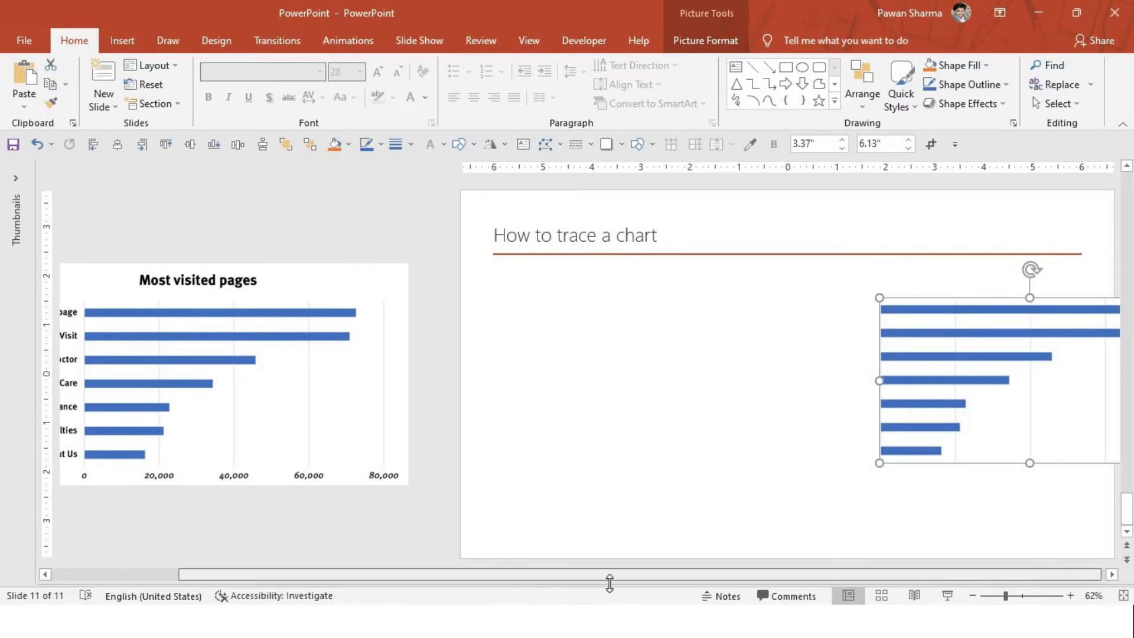
pyautogui.hotkey('ctrl', 'z')
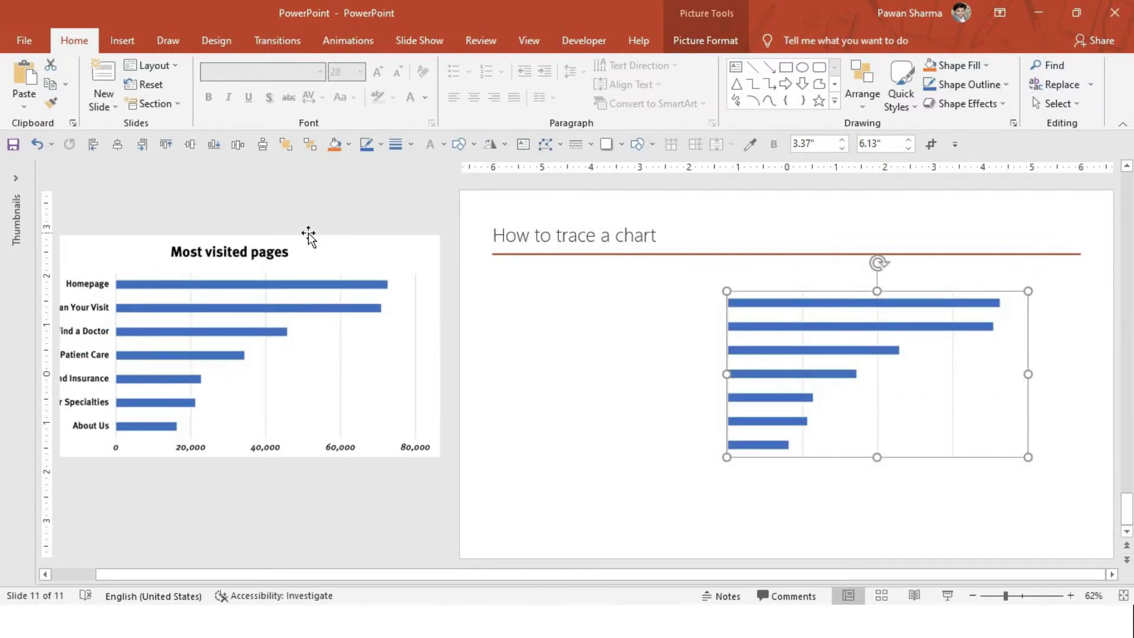
# Insert a Clustered Bar chart with the default sample data for Categories 1–4.
pyautogui.click(139, 41)
pyautogui.click(427, 99)
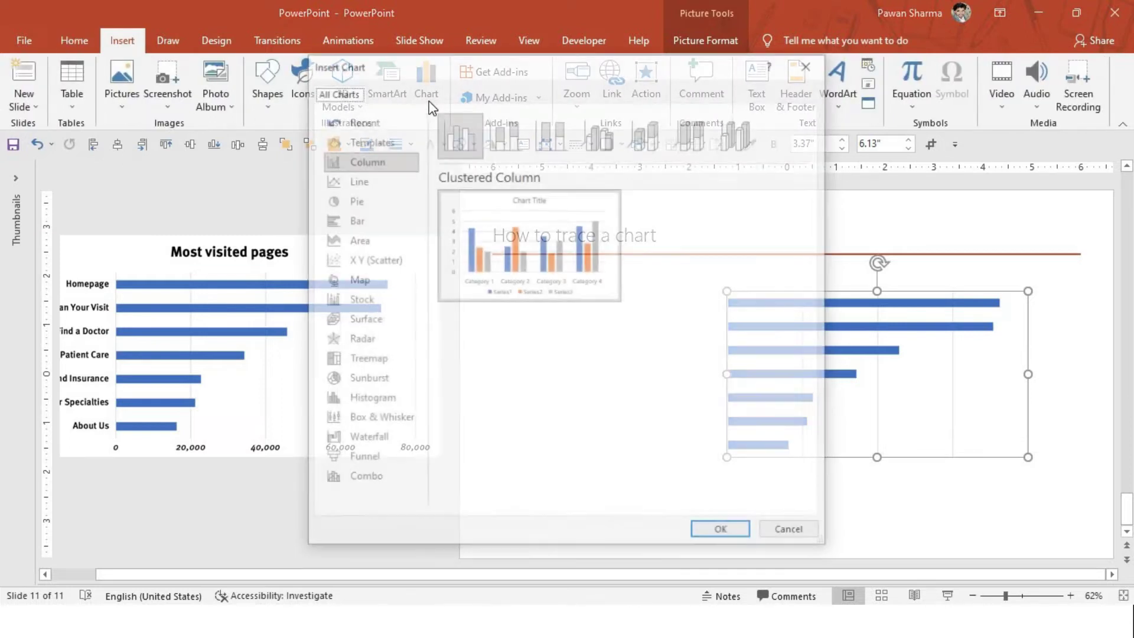
pyautogui.click(367, 222)
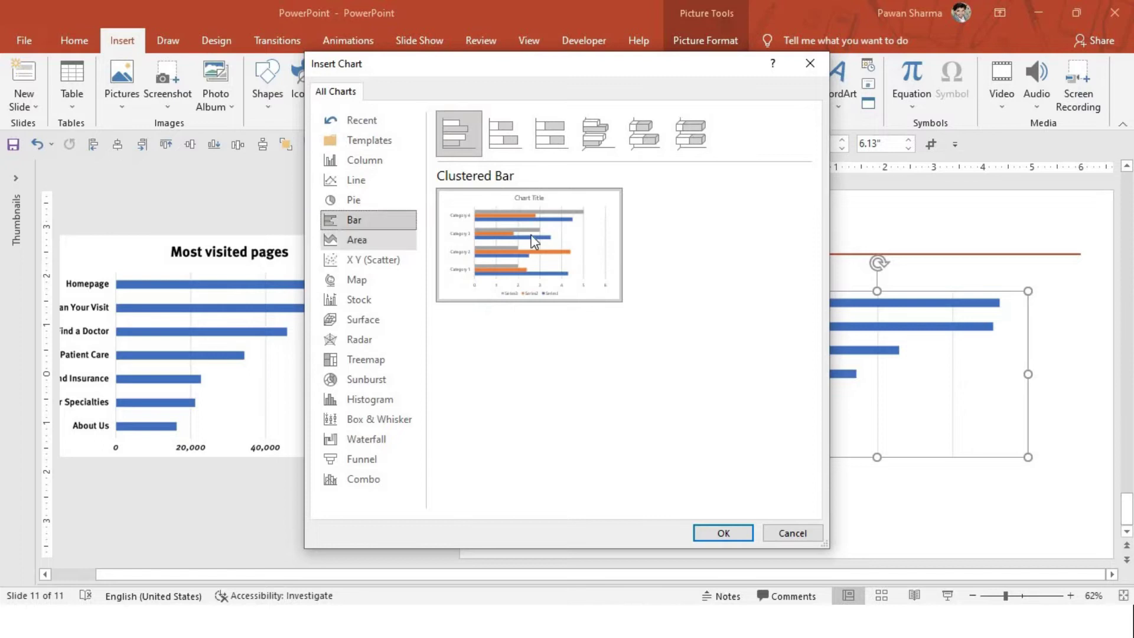
pyautogui.moveTo(535, 247)
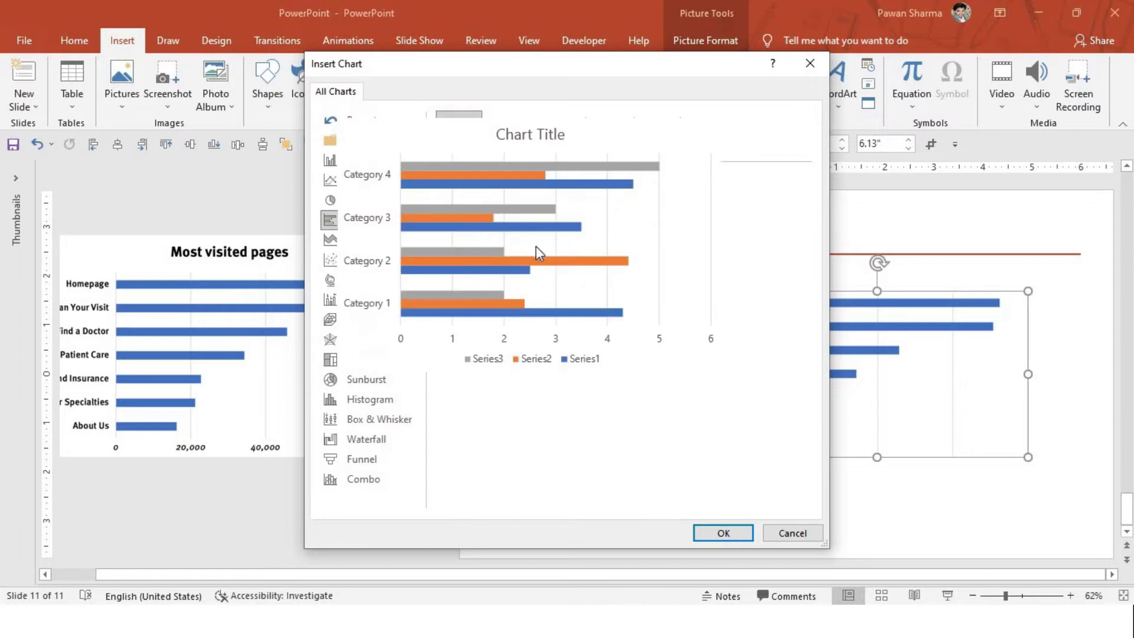
pyautogui.click(724, 534)
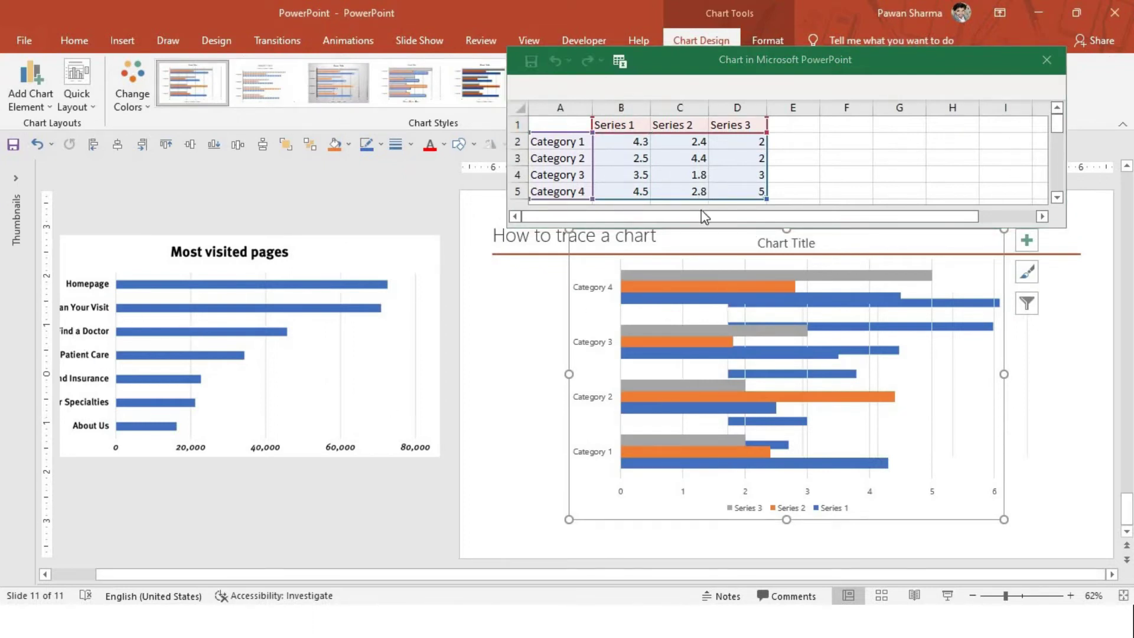
# Copy the seven page names from Book1 A1:A7 into the chart data starting at A2.
pyautogui.hotkey('alt', 'Tab')
pyautogui.press('Escape')
pyautogui.hotkey('alt', 'Tab')
pyautogui.click(683, 308)
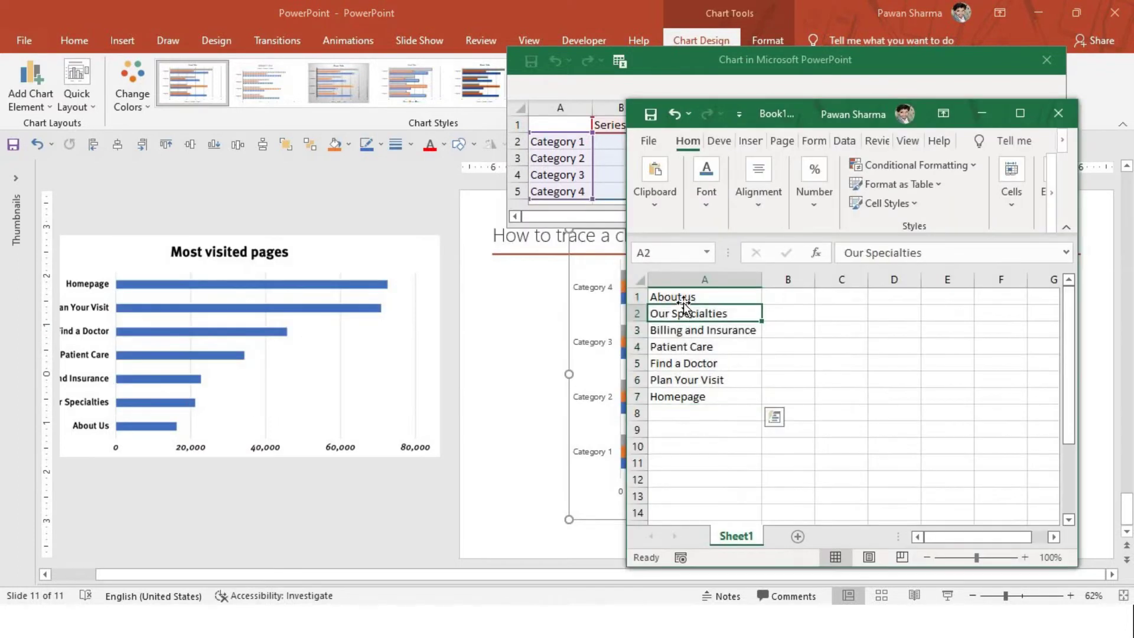
pyautogui.moveTo(679, 296); pyautogui.dragTo(704, 397)
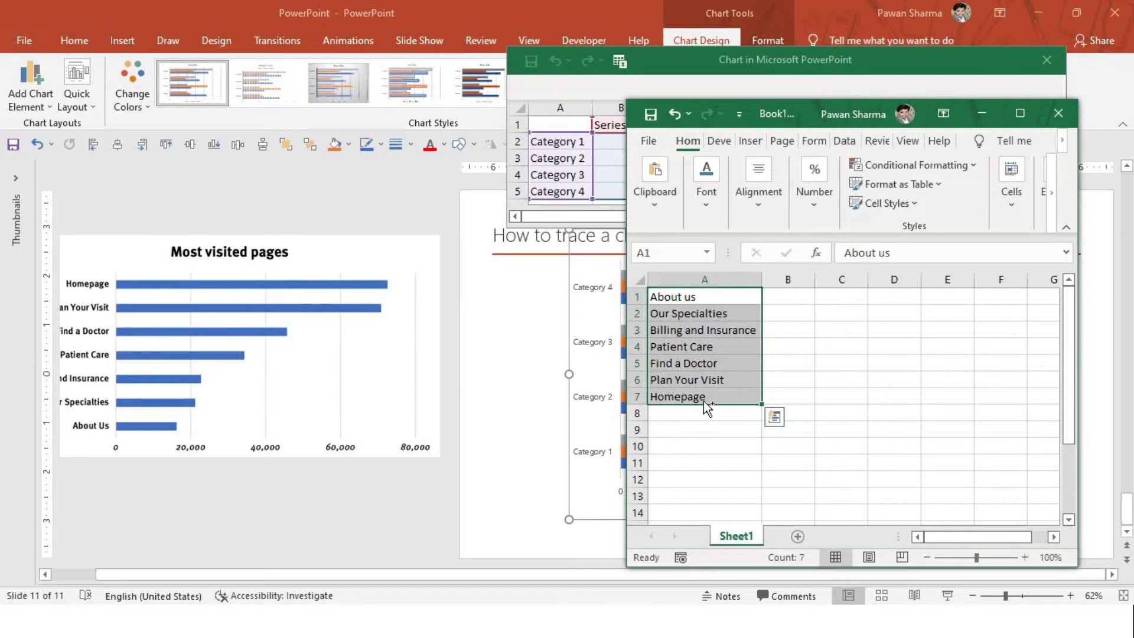
pyautogui.hotkey('ctrl', 'c')
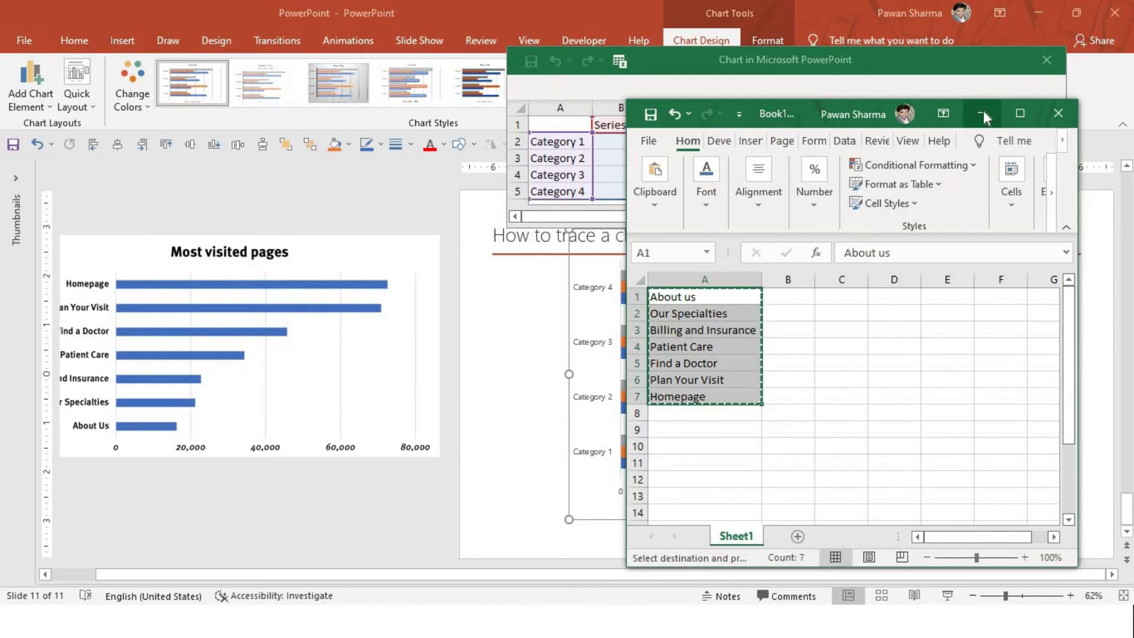
pyautogui.click(981, 113)
pyautogui.click(574, 146)
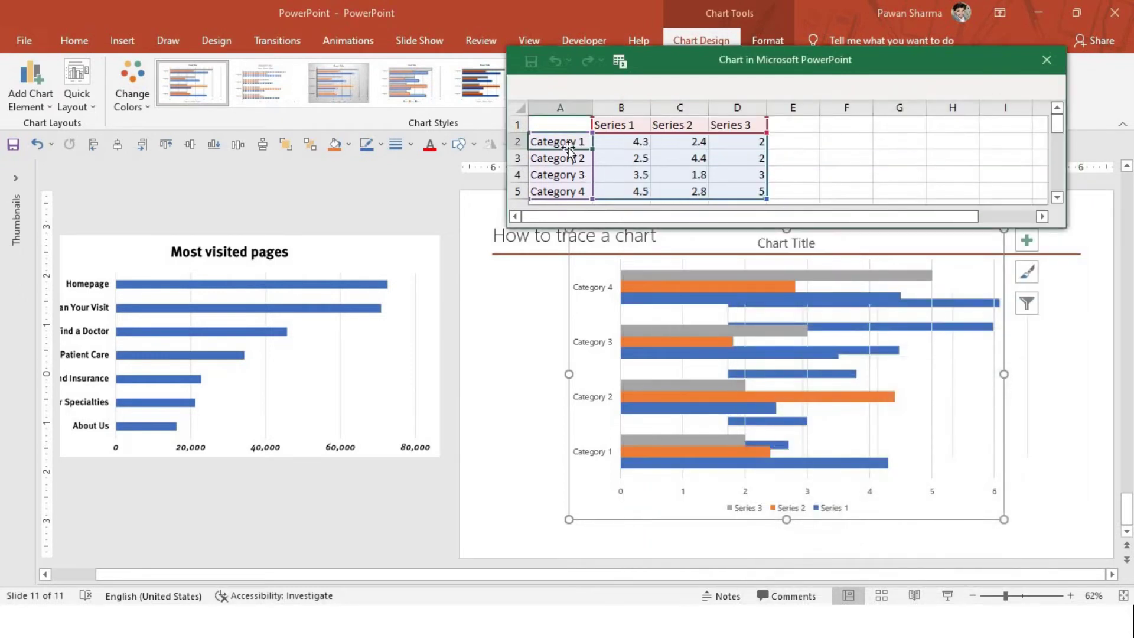
pyautogui.hotkey('ctrl', 'v')
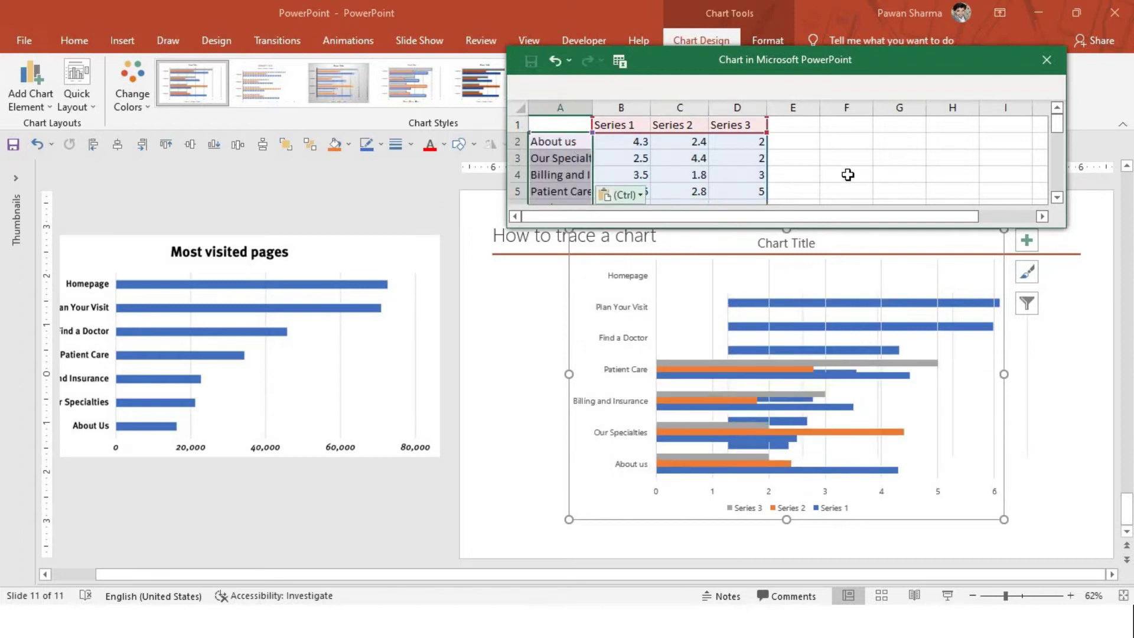
# Limit the chart data range to Series 1 only and close the data sheet.
pyautogui.moveTo(717, 134); pyautogui.dragTo(653, 134)
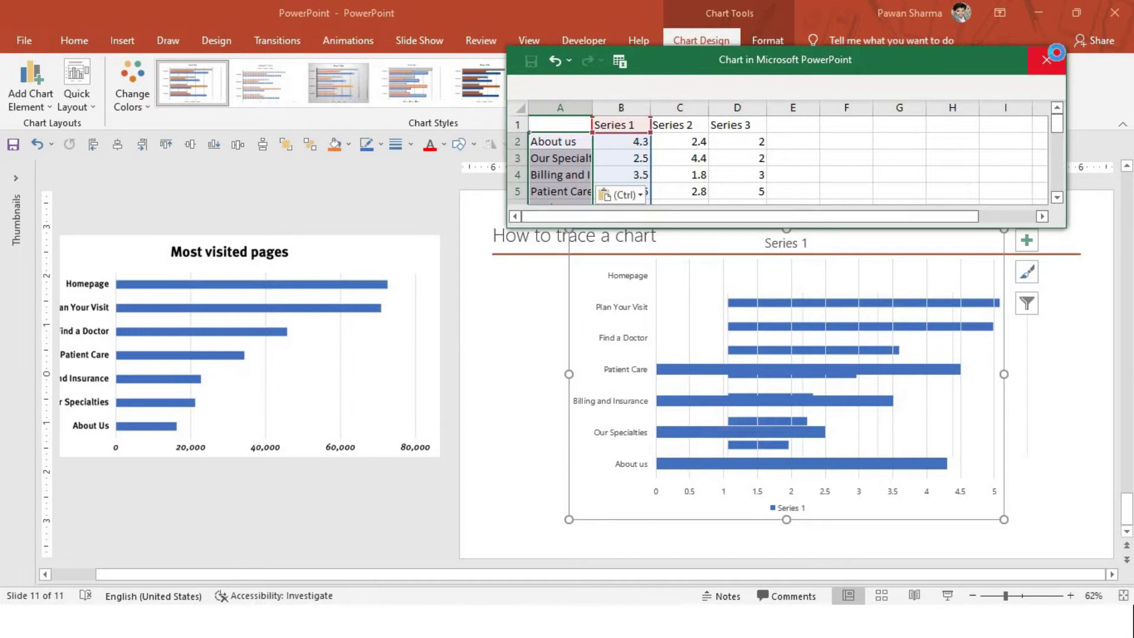
pyautogui.click(1046, 60)
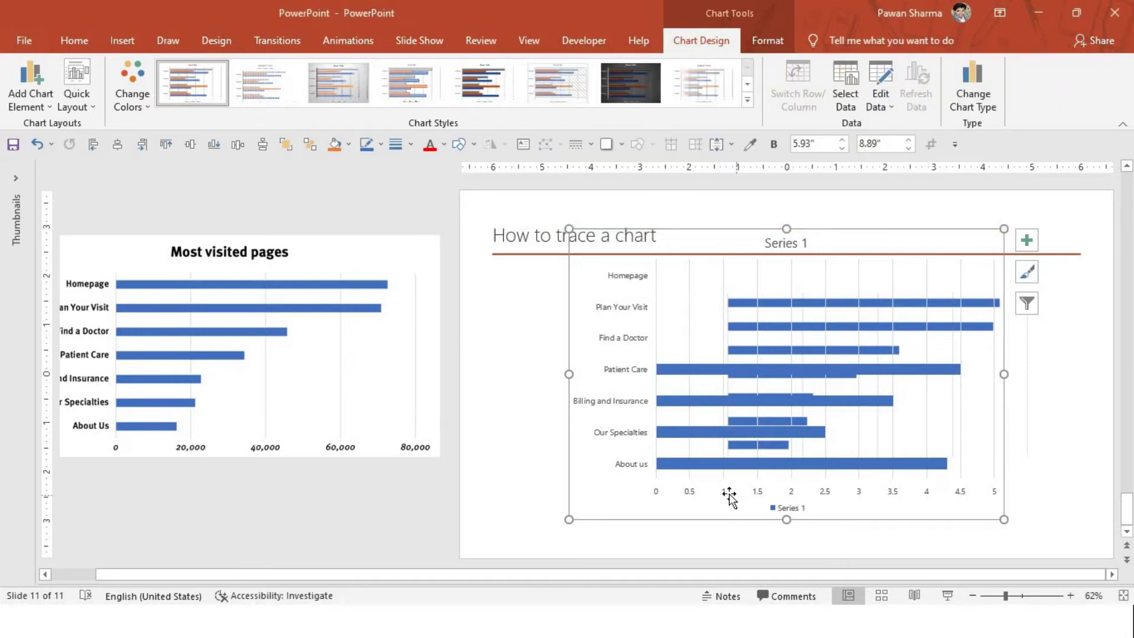
pyautogui.click(733, 492)
pyautogui.click(803, 514)
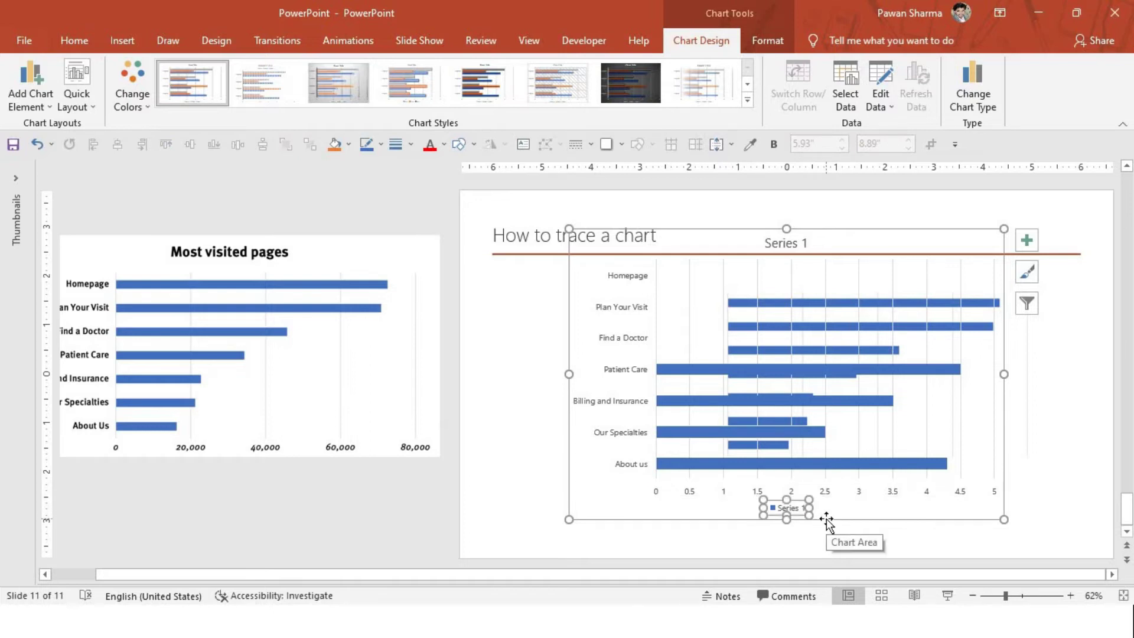
# Delete the Series 1 legend and move the chart onto the slide, pushing the reference picture right.
pyautogui.press('Delete')
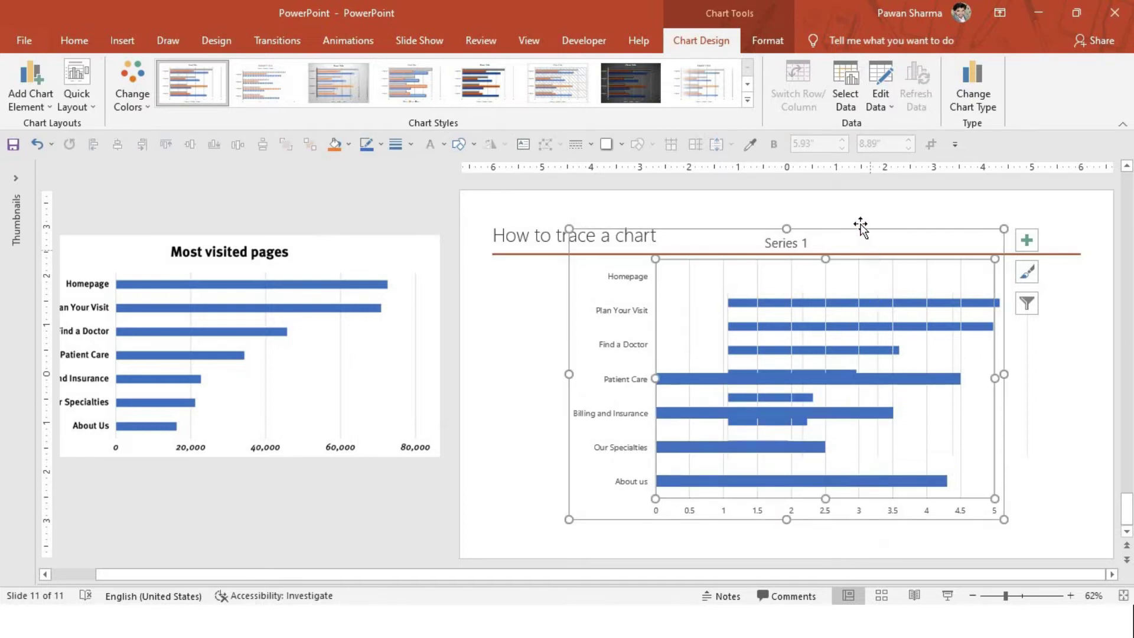
pyautogui.click(862, 231)
pyautogui.click(909, 232)
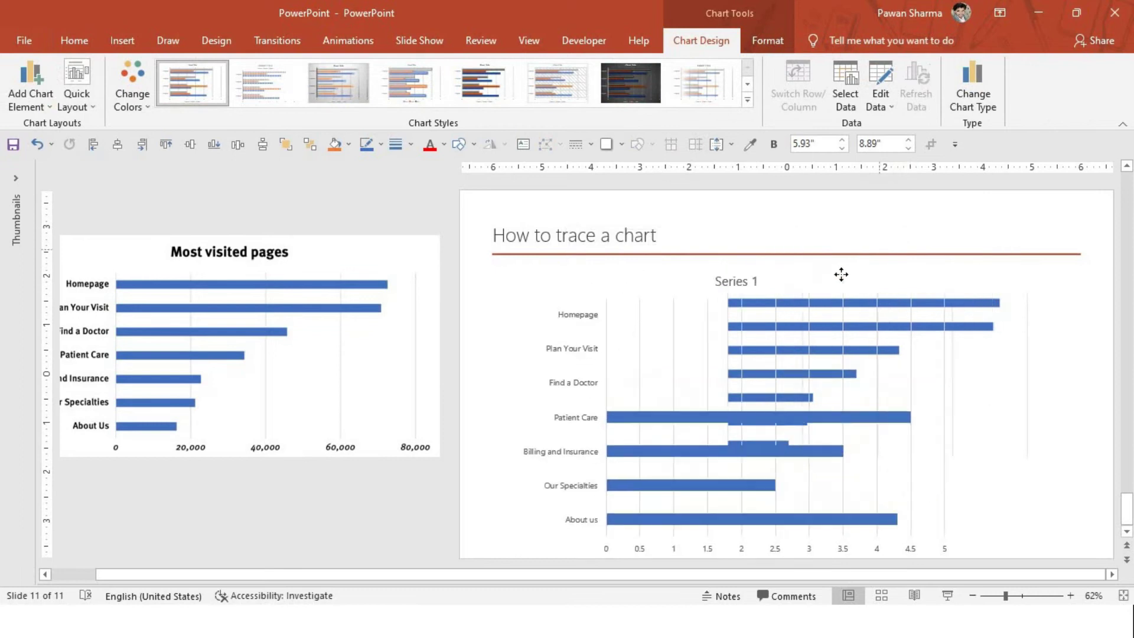
pyautogui.click(840, 274)
pyautogui.moveTo(865, 317); pyautogui.dragTo(628, 310)
pyautogui.moveTo(720, 356); pyautogui.dragTo(1120, 352)
pyautogui.click(498, 430)
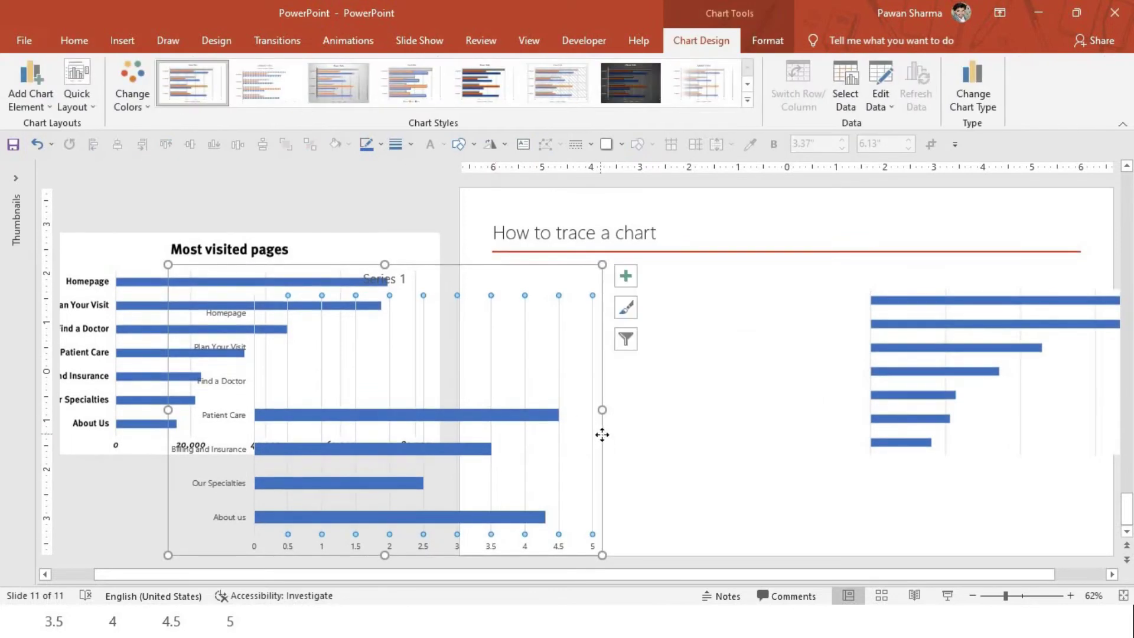
pyautogui.moveTo(602, 434); pyautogui.dragTo(937, 426)
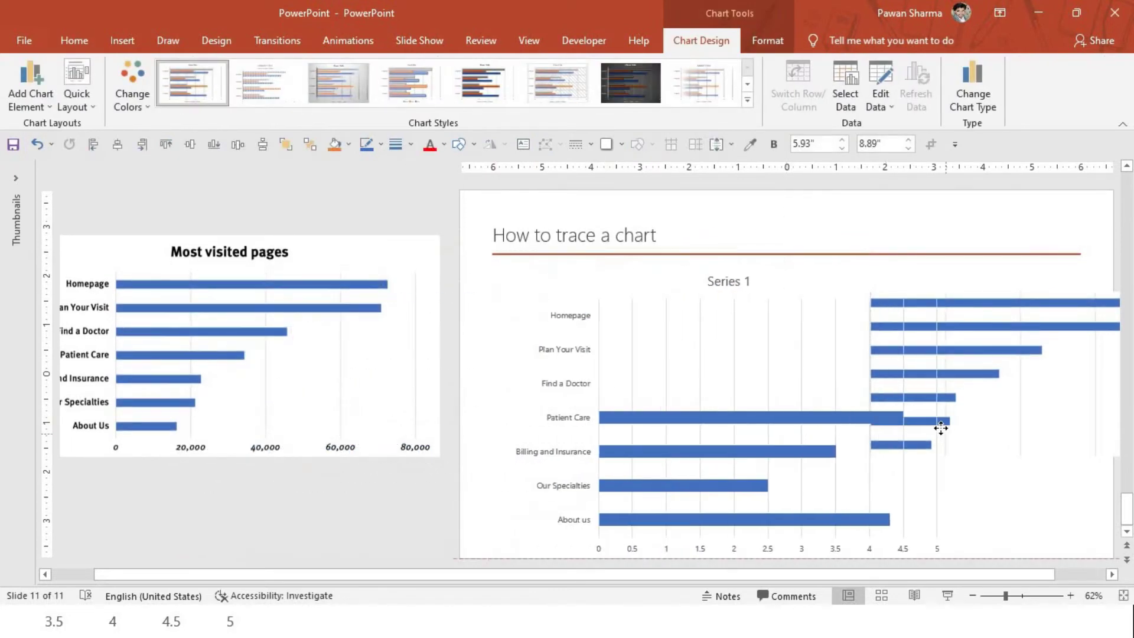
# Delete the Series 1 chart title and move the reference picture further right.
pyautogui.click(723, 272)
pyautogui.press('Delete')
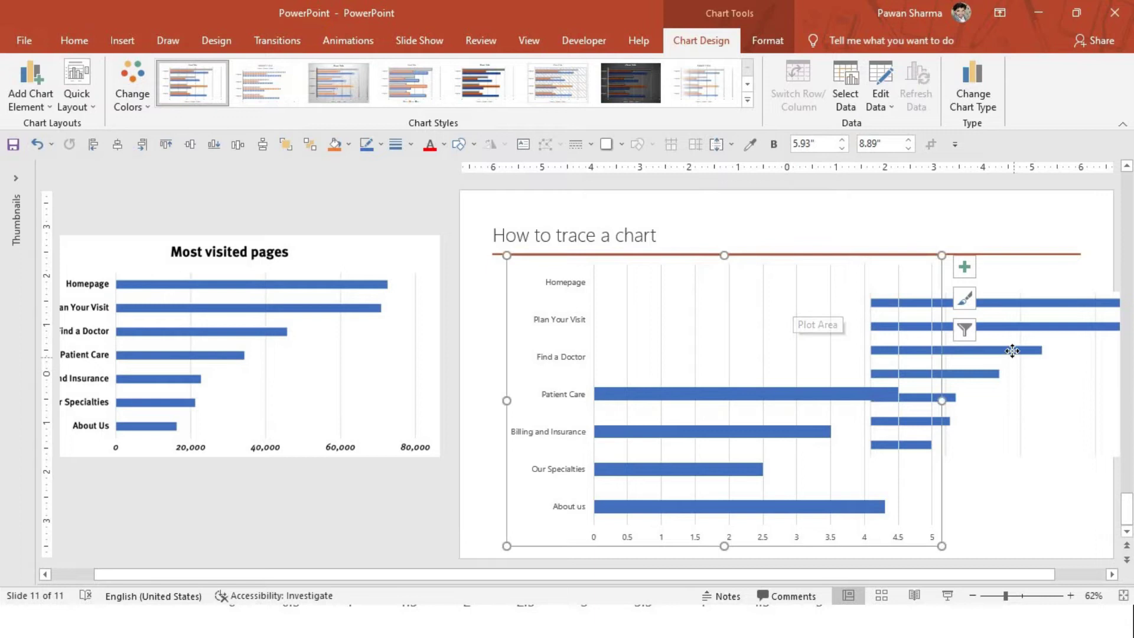
pyautogui.moveTo(989, 366); pyautogui.dragTo(1129, 361)
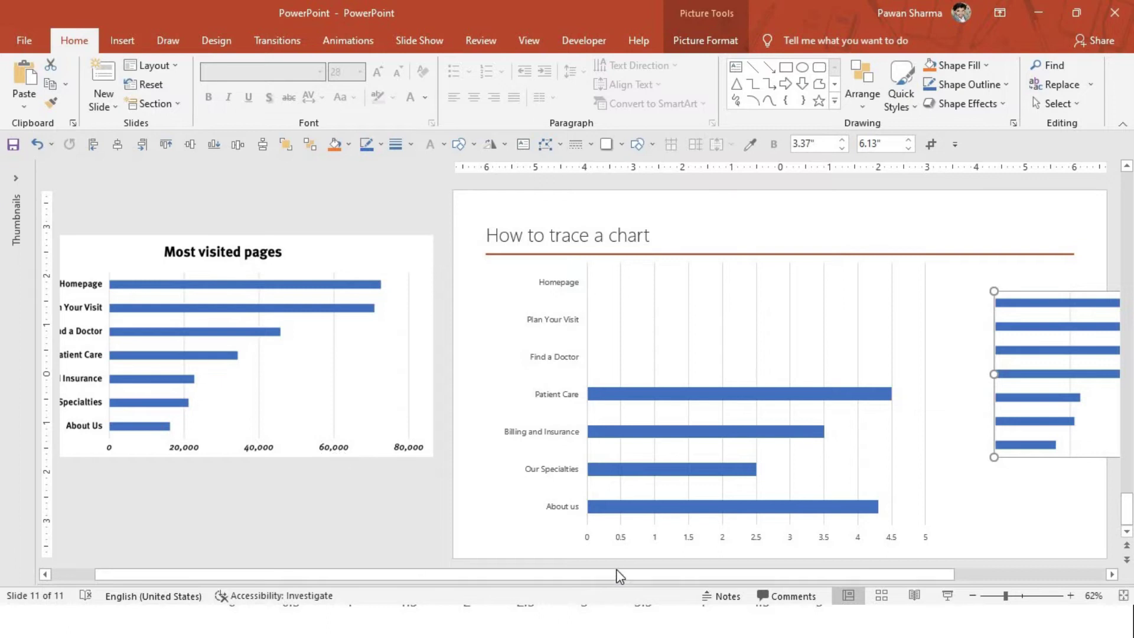
# Set the value axis maximum to 80000 and its major unit to 20000.
pyautogui.click(619, 539)
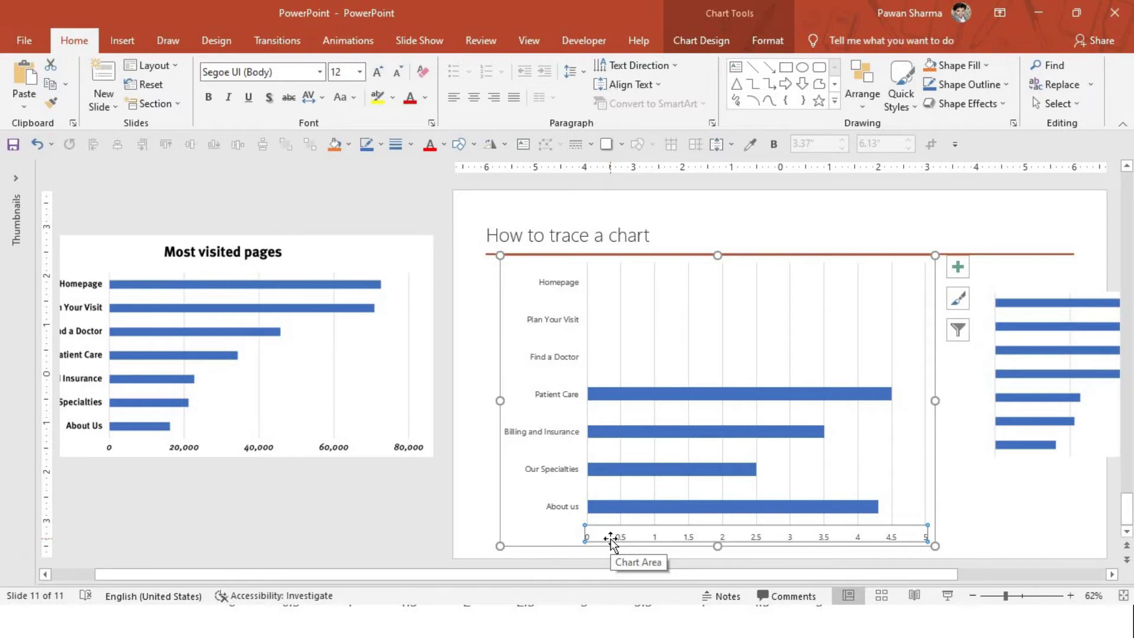
pyautogui.doubleClick(610, 538)
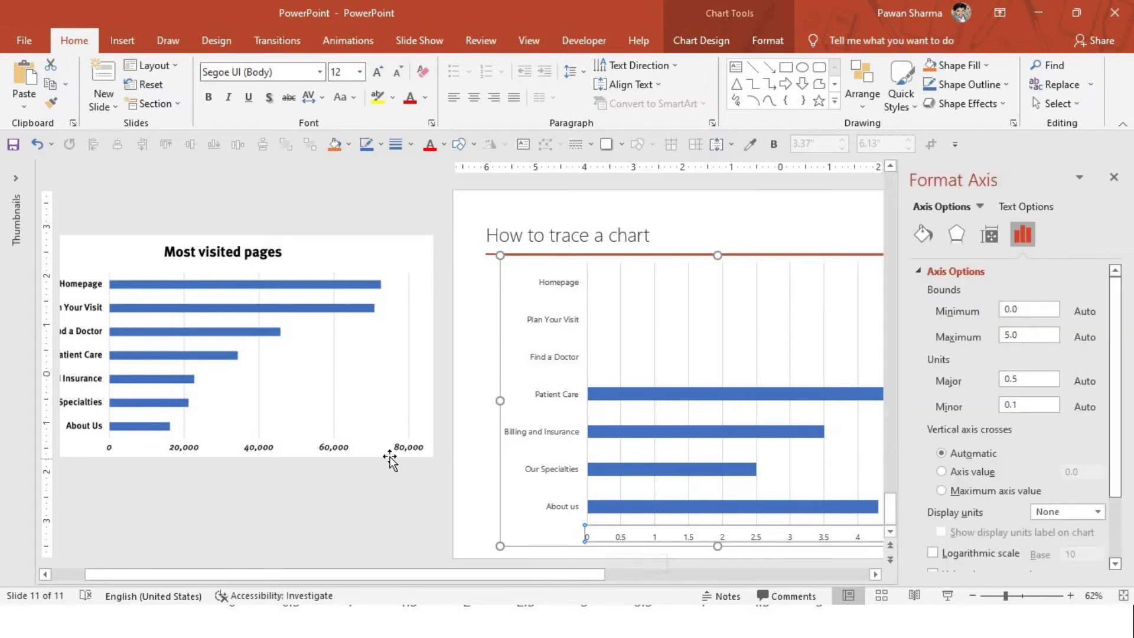
pyautogui.click(1011, 335)
pyautogui.moveTo(1011, 334); pyautogui.dragTo(969, 334)
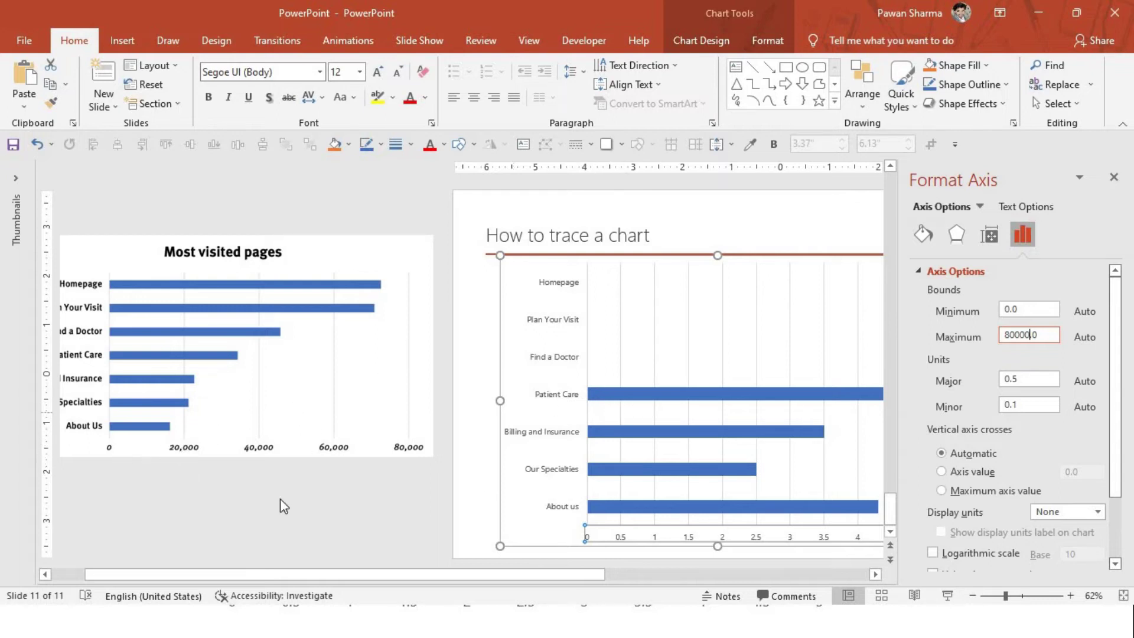
pyautogui.click(1017, 378)
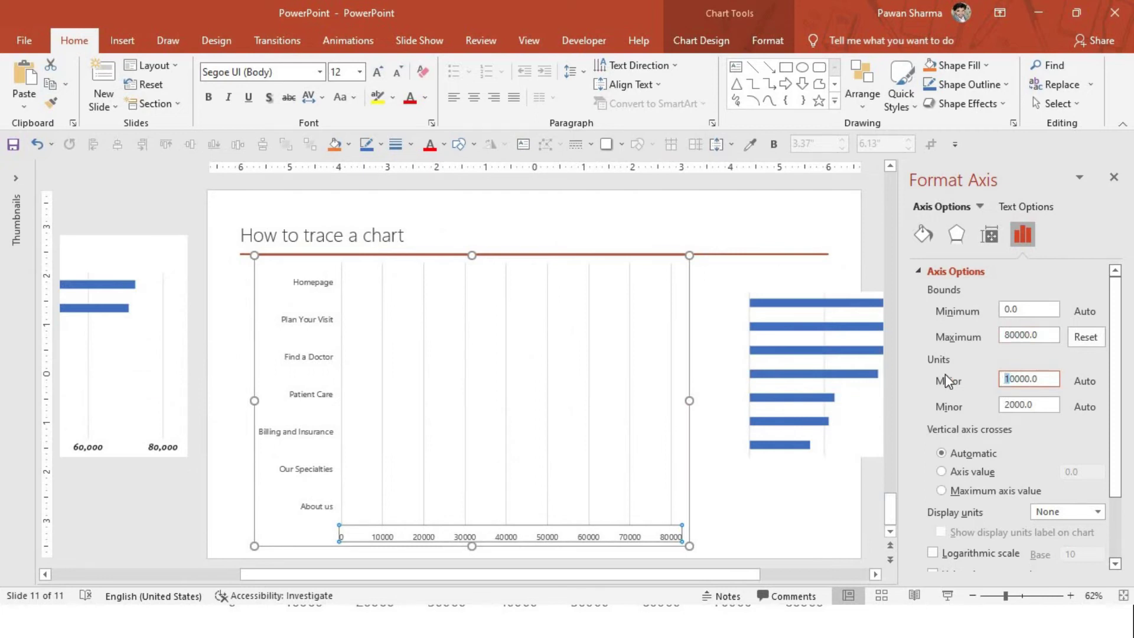
pyautogui.press('BackSpace')
pyautogui.write('2')
pyautogui.click(1114, 177)
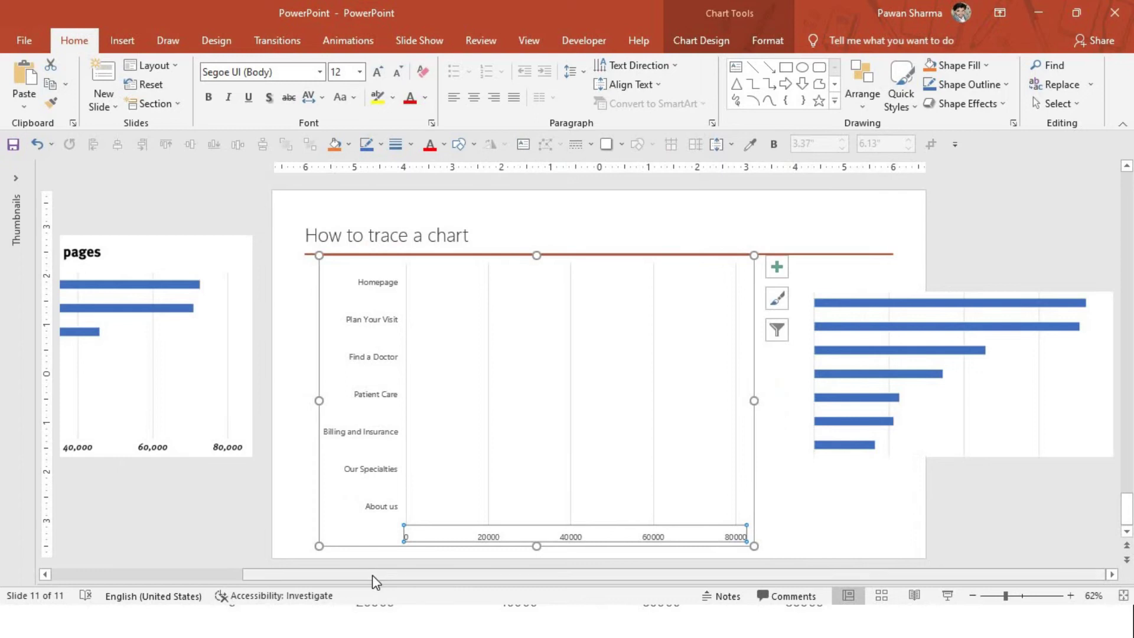
# Bring the Most visited pages picture onto the slide and resize the chart to about 5.03 × 9.9 inches.
pyautogui.moveTo(372, 576); pyautogui.dragTo(316, 572)
pyautogui.moveTo(196, 446); pyautogui.dragTo(263, 504)
pyautogui.click(699, 333)
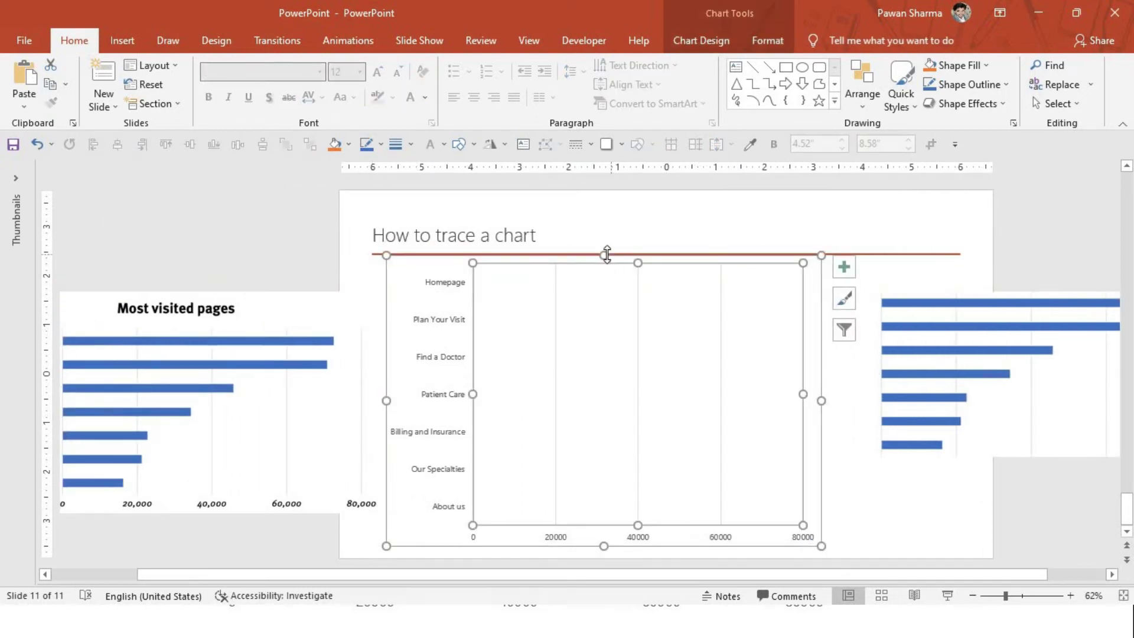
pyautogui.moveTo(608, 255); pyautogui.dragTo(604, 298)
pyautogui.moveTo(821, 423); pyautogui.dragTo(869, 423)
pyautogui.moveTo(644, 523); pyautogui.dragTo(674, 502)
pyautogui.click(971, 390)
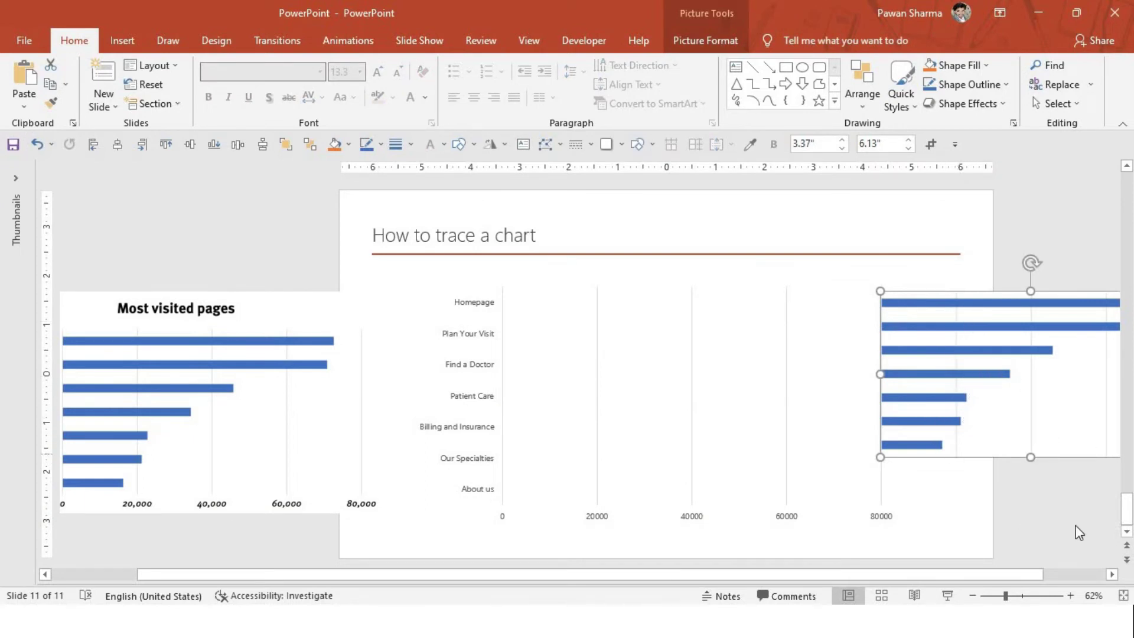
# Cut the bar picture and use it as the plot area's picture fill from the clipboard.
pyautogui.rightClick(1021, 448)
pyautogui.click(907, 152)
pyautogui.click(679, 369)
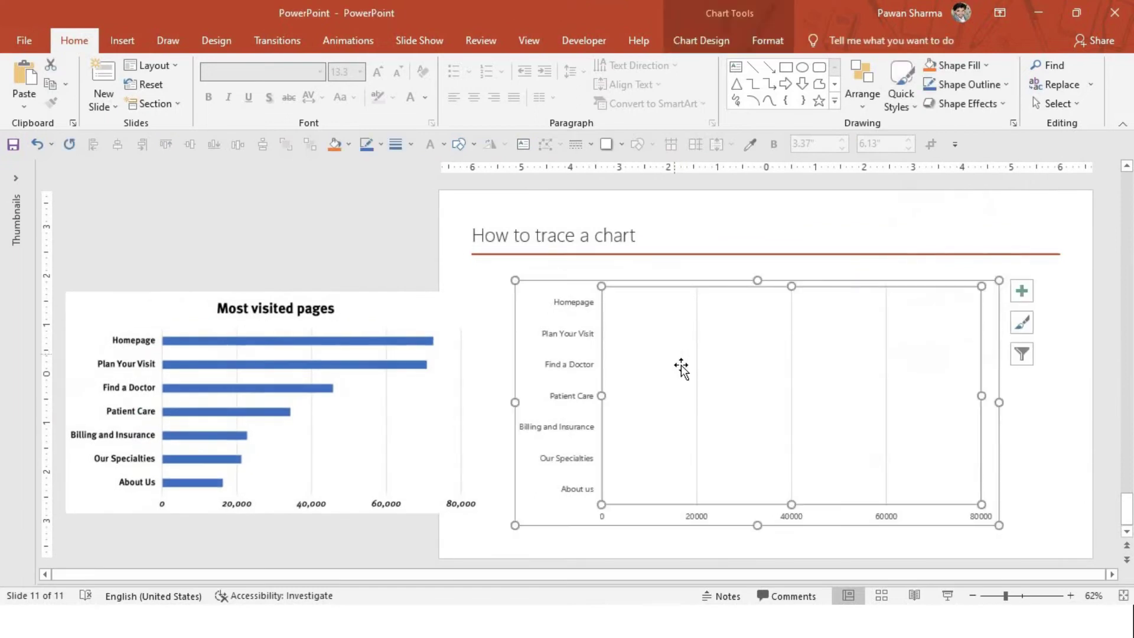
pyautogui.doubleClick(638, 356)
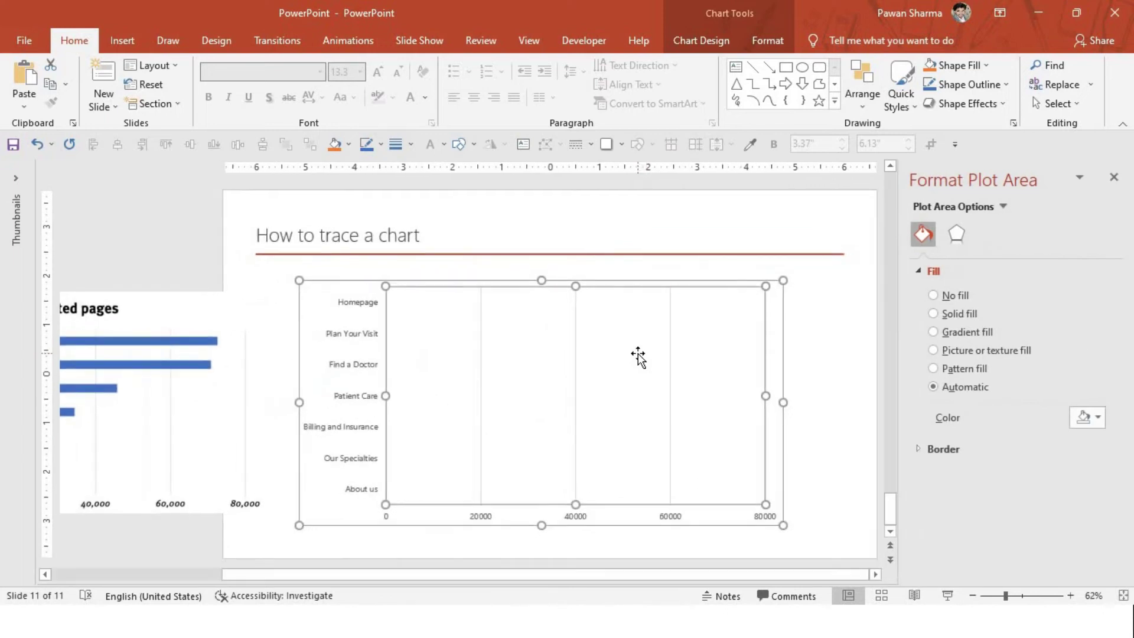
pyautogui.click(975, 349)
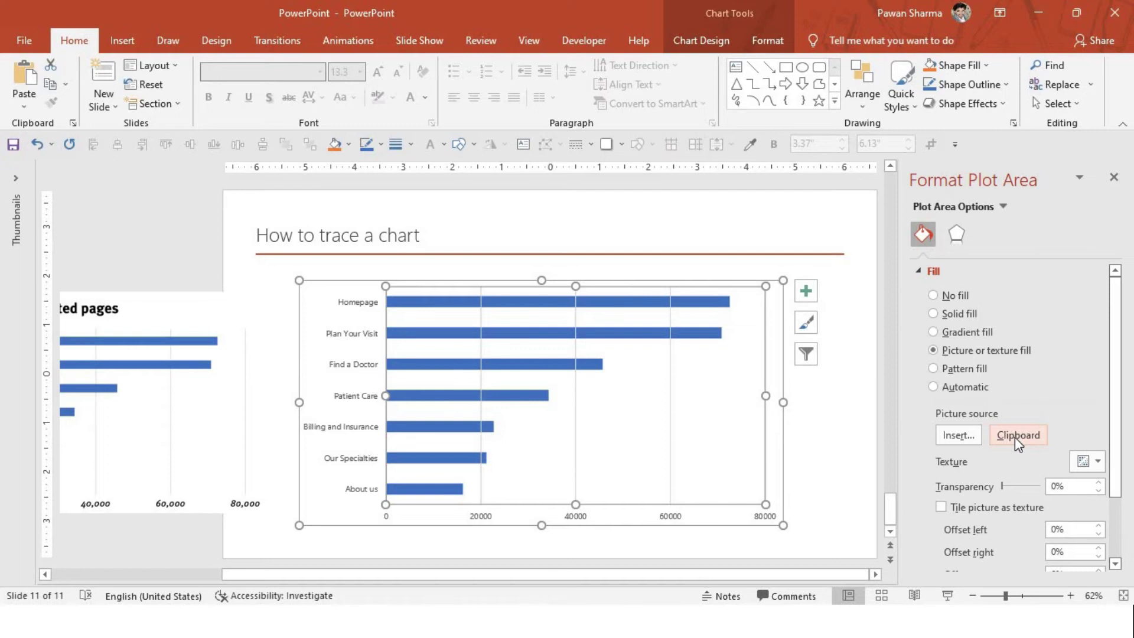
pyautogui.click(1114, 178)
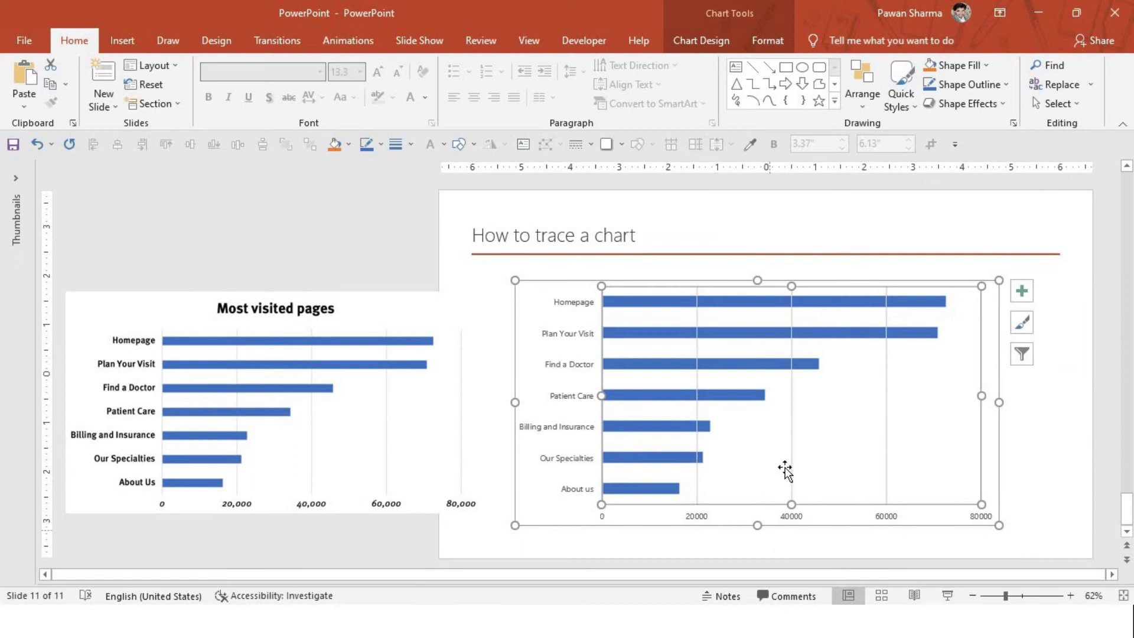
# Reopen the Format Plot Area options for the chart.
pyautogui.rightClick(786, 463)
pyautogui.press('Escape')
pyautogui.click(586, 534)
pyautogui.click(635, 498)
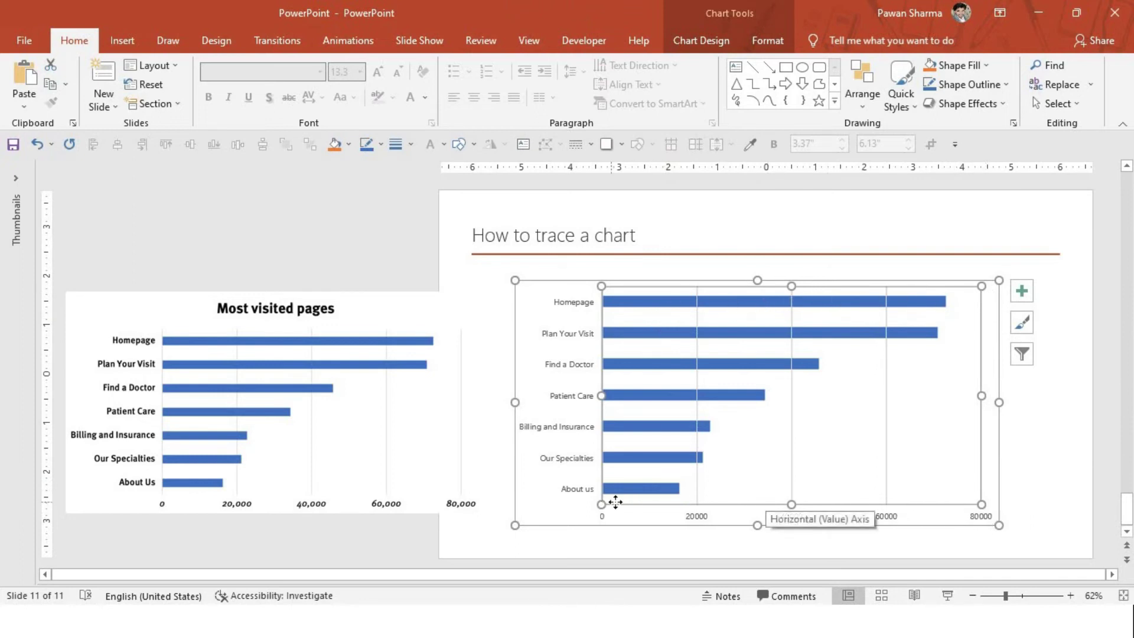
pyautogui.rightClick(791, 288)
pyautogui.click(851, 422)
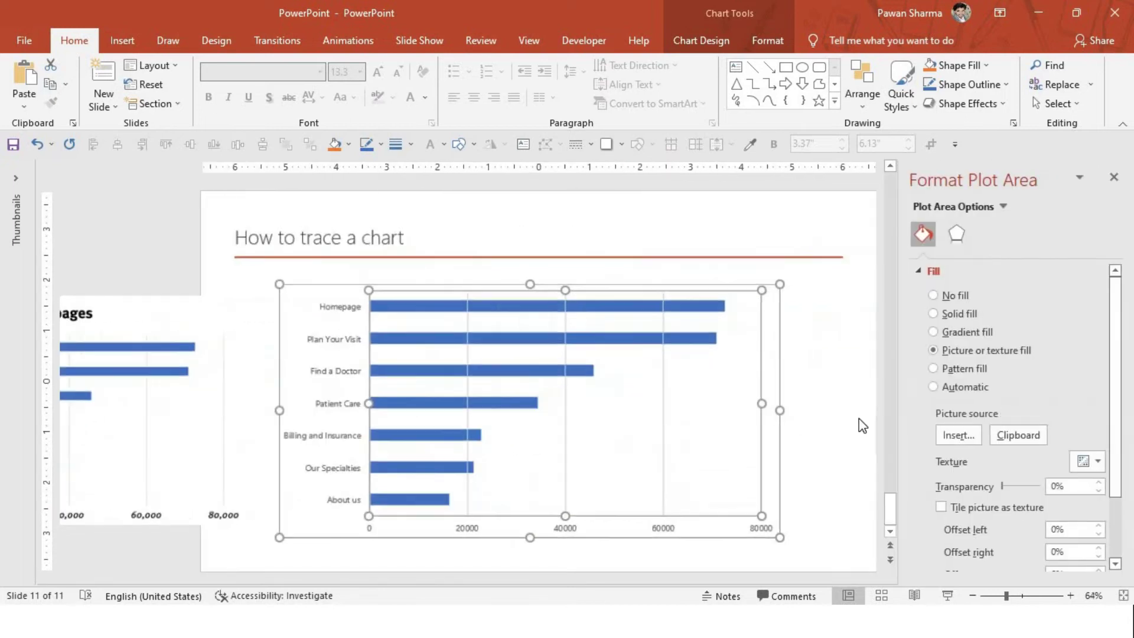
pyautogui.rightClick(858, 418)
# Change Homepage's Series 1 value to 75000 in the chart data and select the bar series.
pyautogui.click(813, 437)
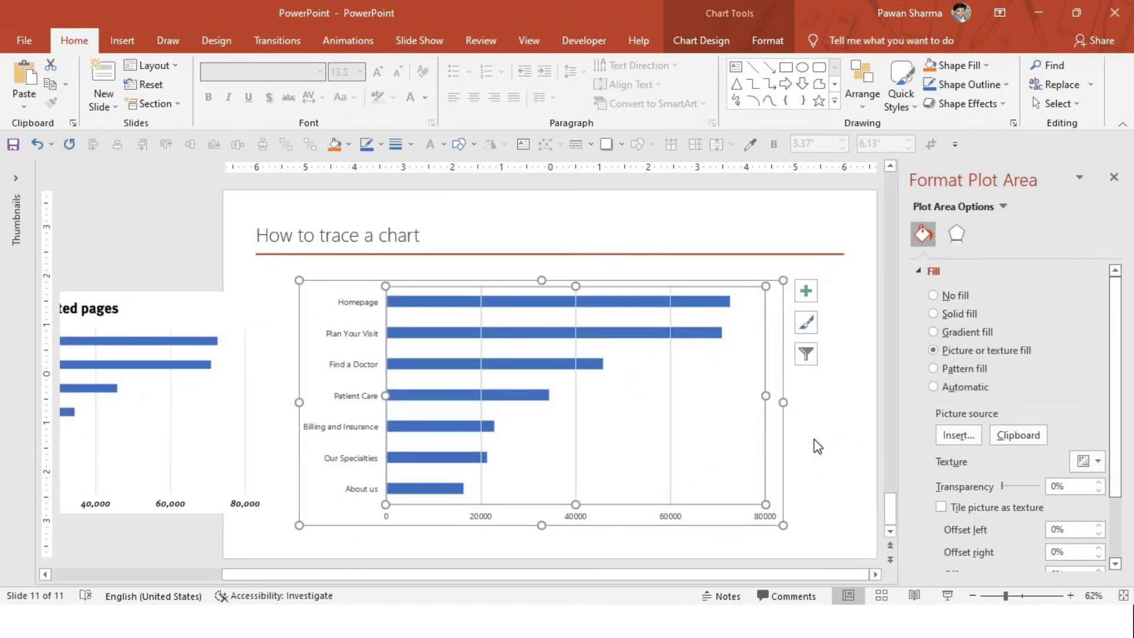
pyautogui.scroll(-2, 368, 211)
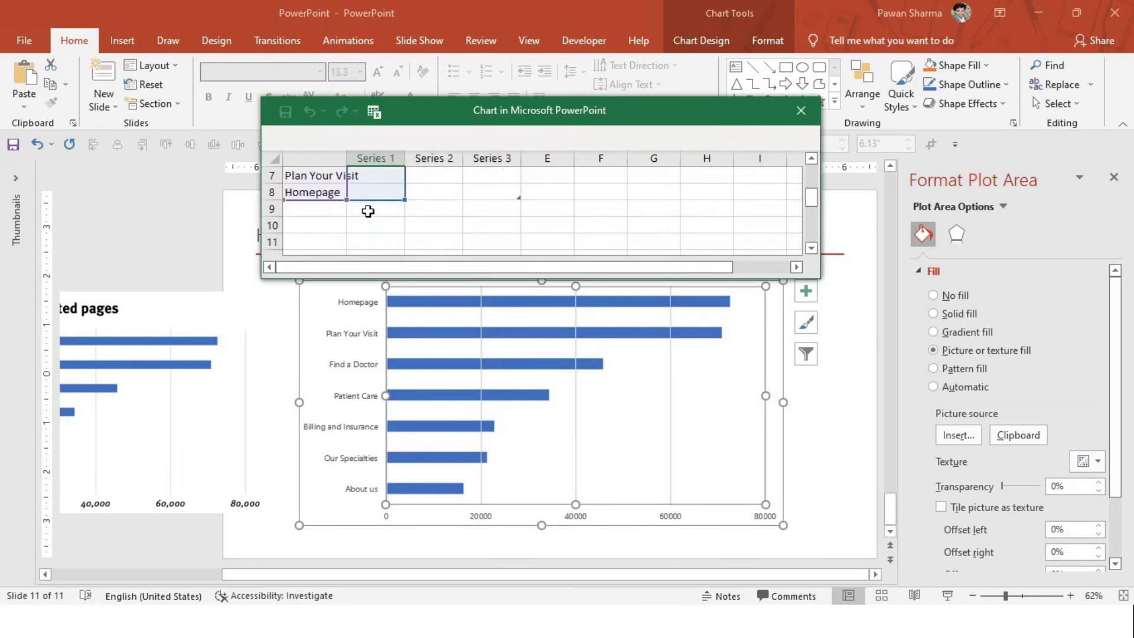
pyautogui.click(370, 192)
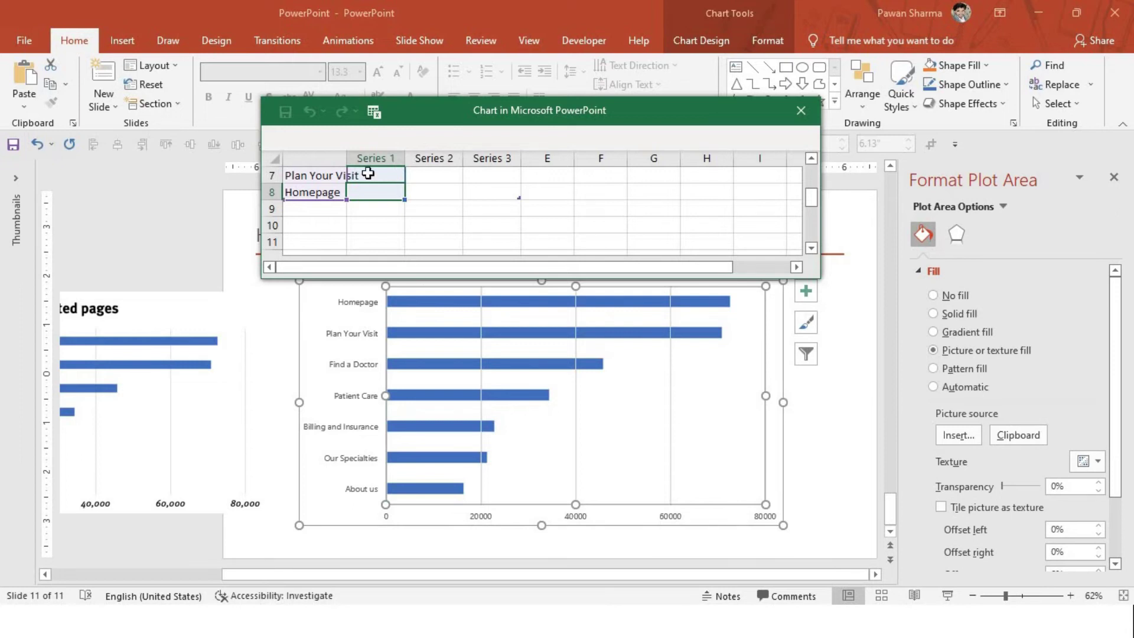
pyautogui.write('75000')
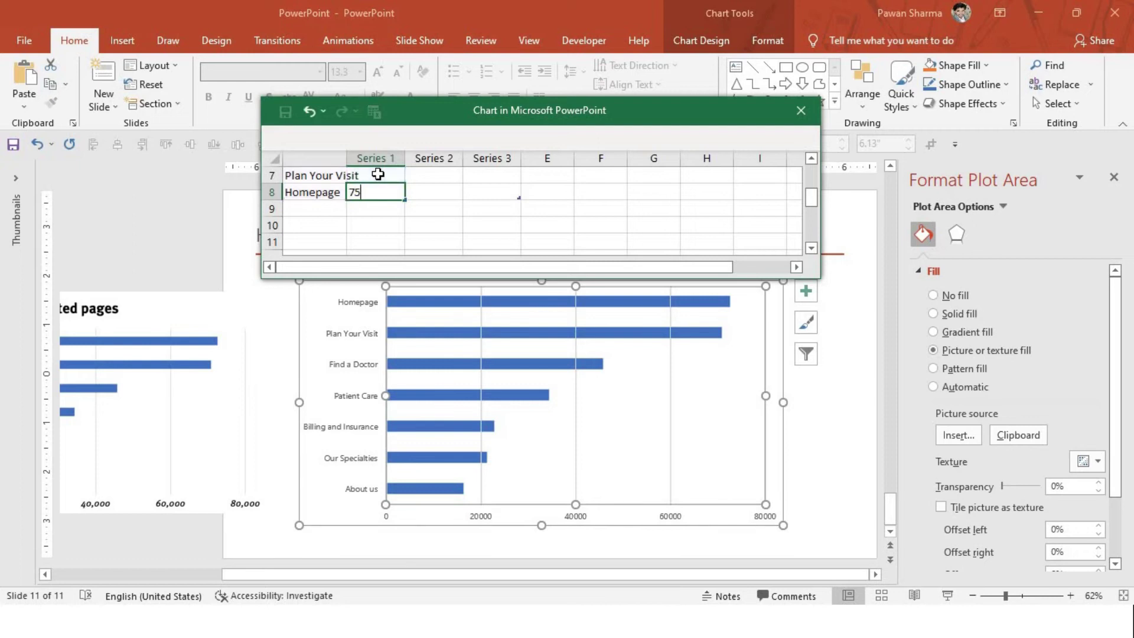
pyautogui.click(377, 174)
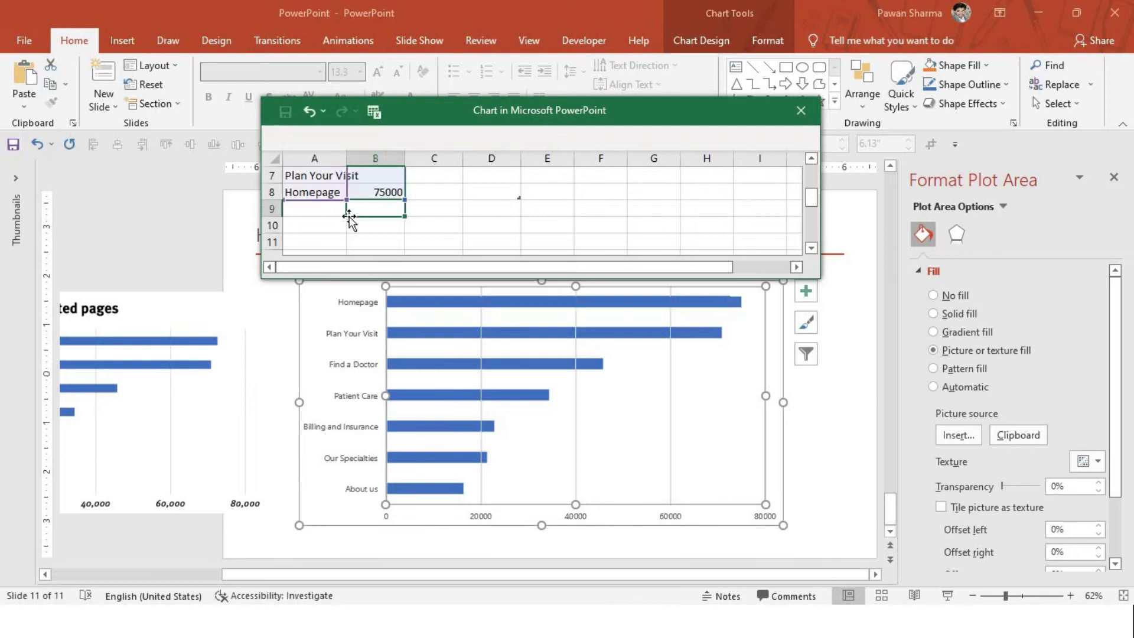
pyautogui.keyDown('shift'); pyautogui.click(385, 190); pyautogui.keyUp('shift')
pyautogui.click(731, 306)
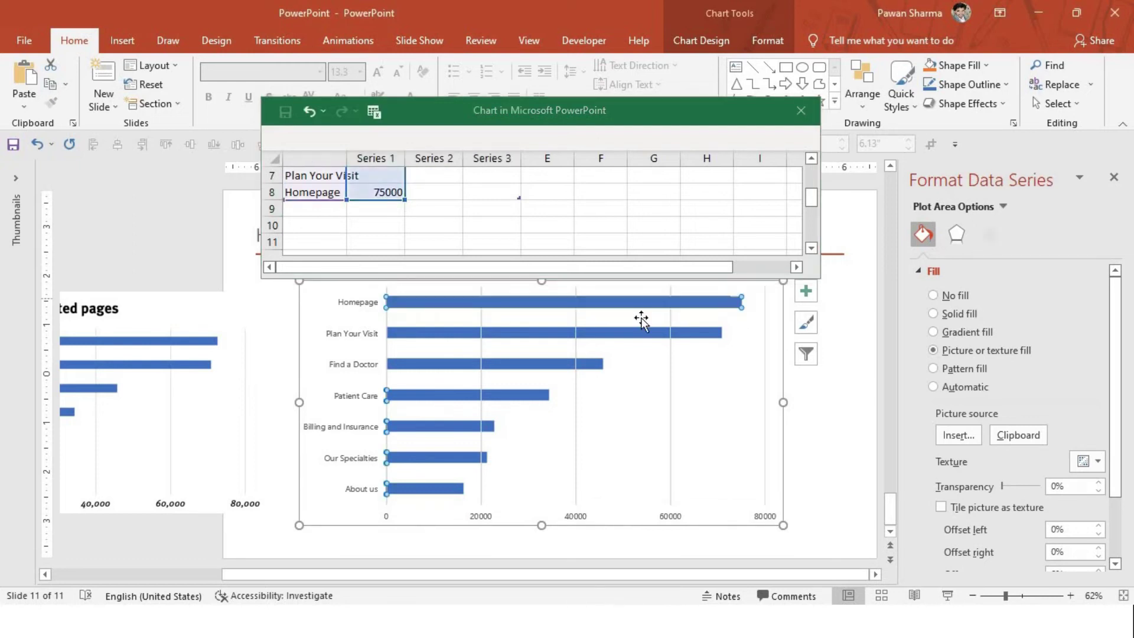
pyautogui.moveTo(388, 112); pyautogui.dragTo(591, 123)
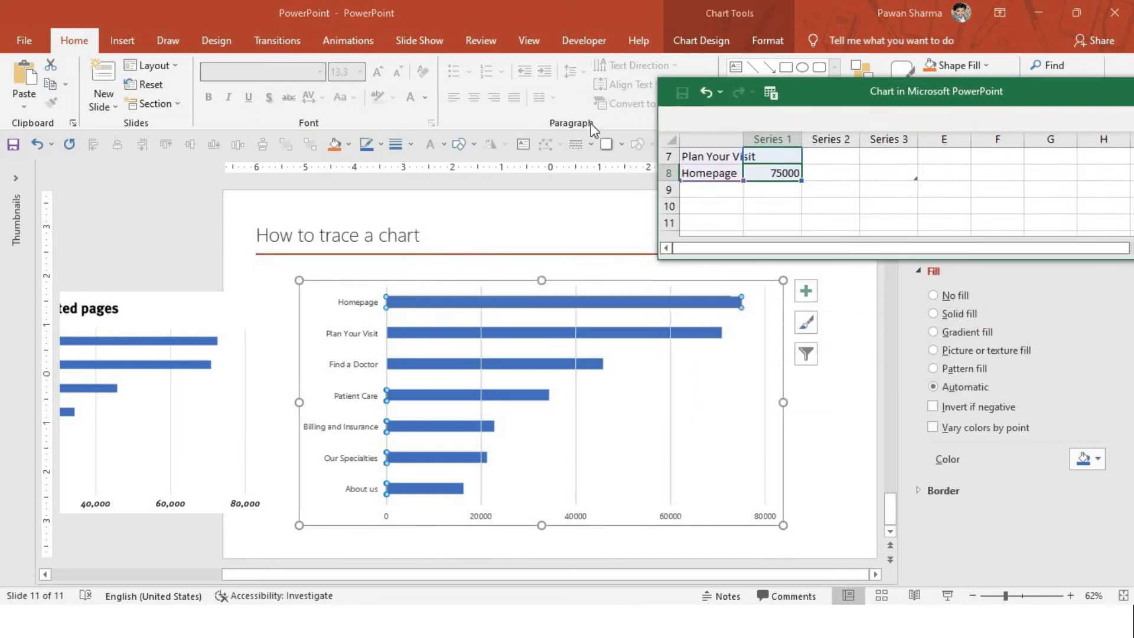
# Give the chart's bar series a black outline.
pyautogui.click(273, 306)
pyautogui.click(405, 302)
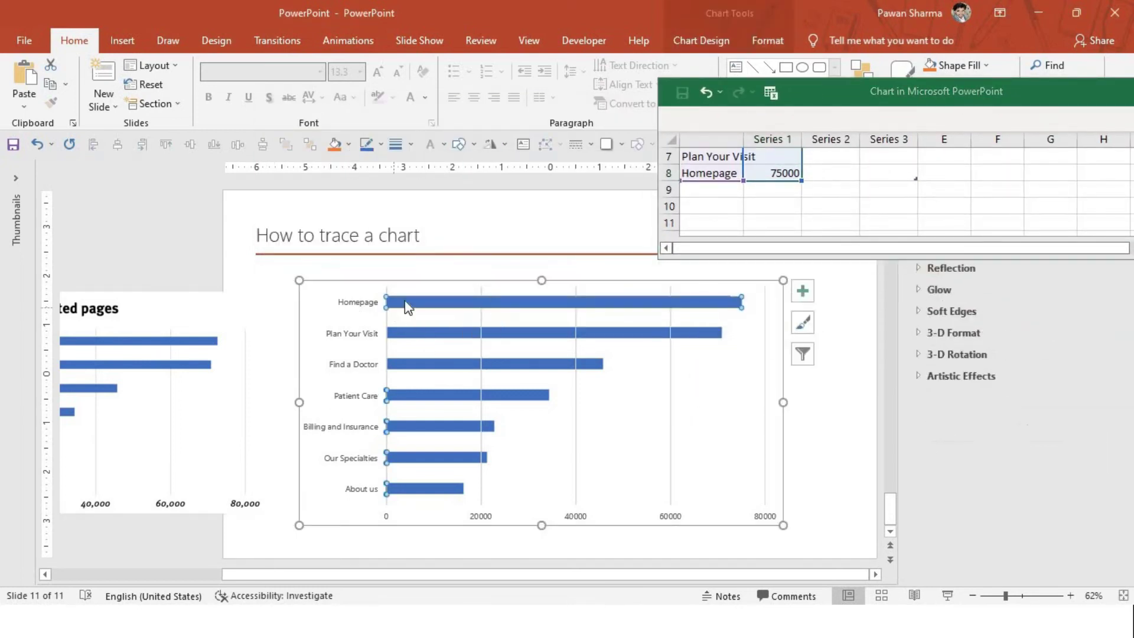
pyautogui.click(349, 143)
pyautogui.click(378, 147)
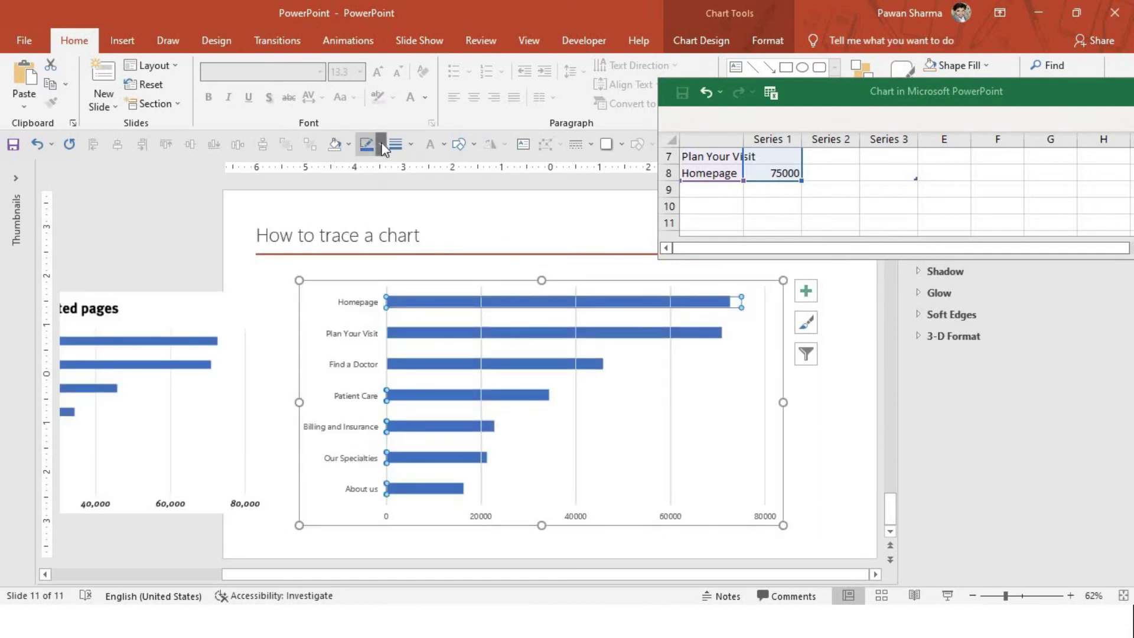
pyautogui.click(378, 147)
pyautogui.click(377, 184)
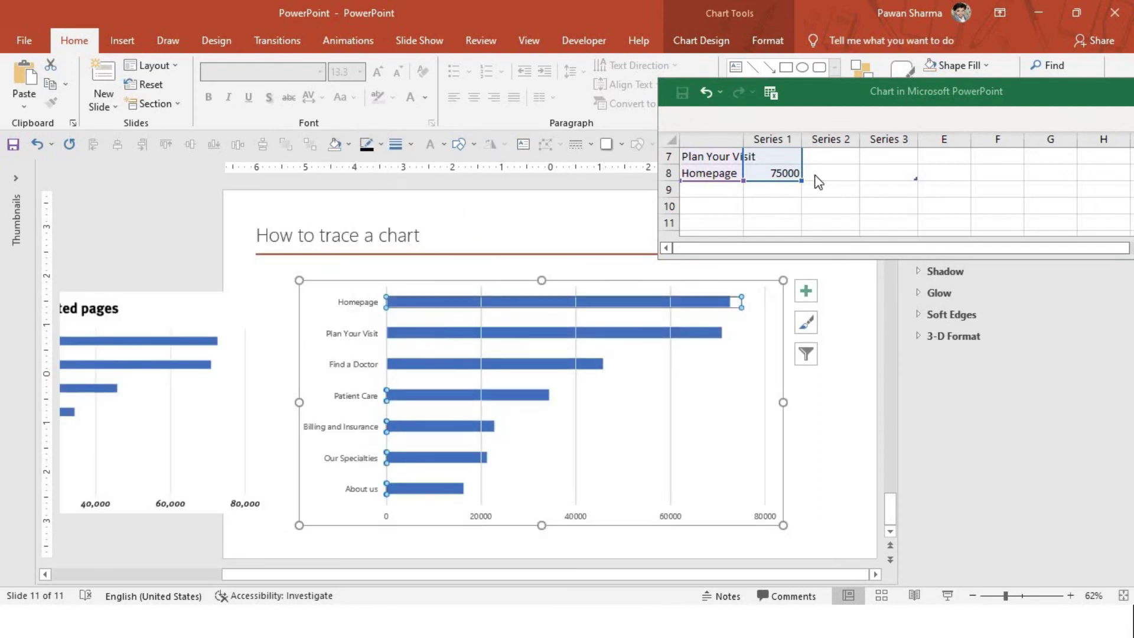
# Set the Homepage value to 72500 in the chart data.
pyautogui.click(773, 173)
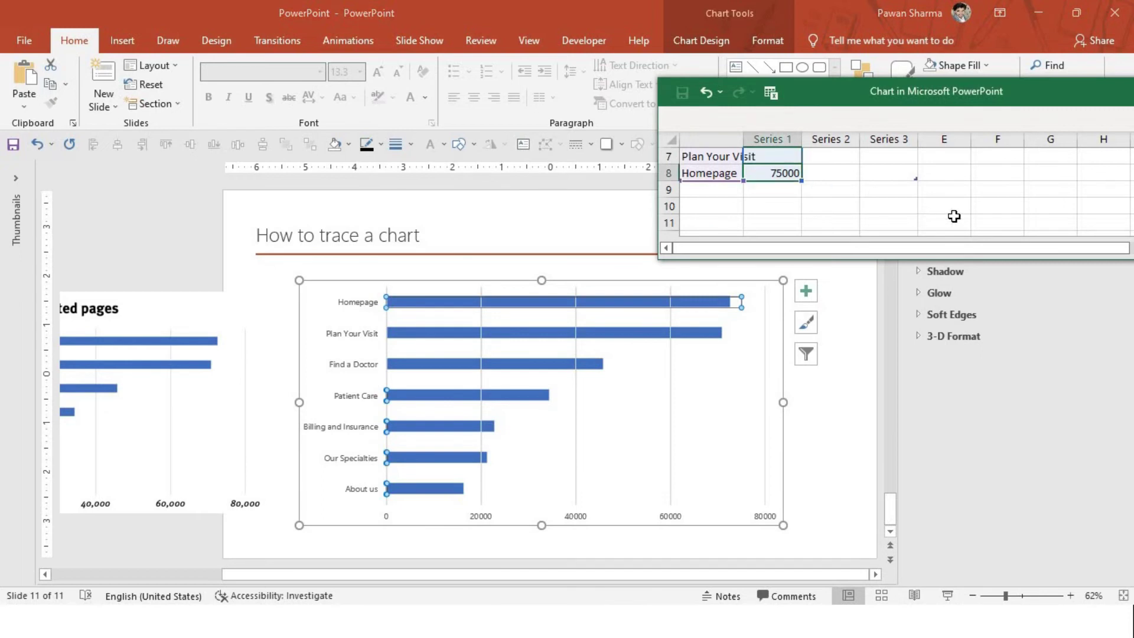
pyautogui.write('7')
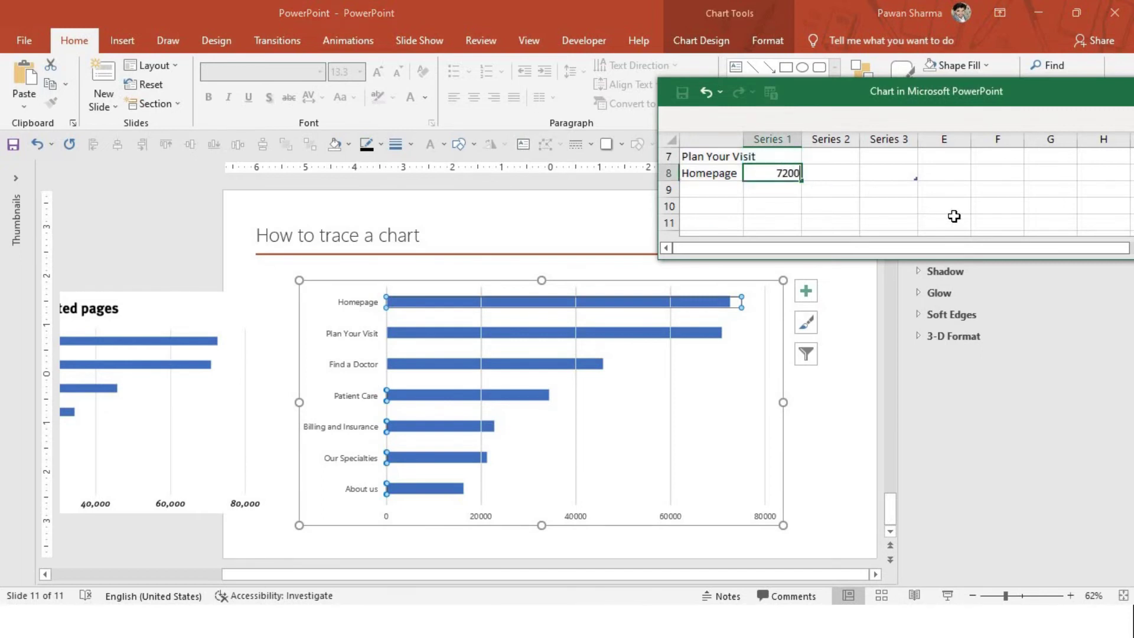
pyautogui.press('Return')
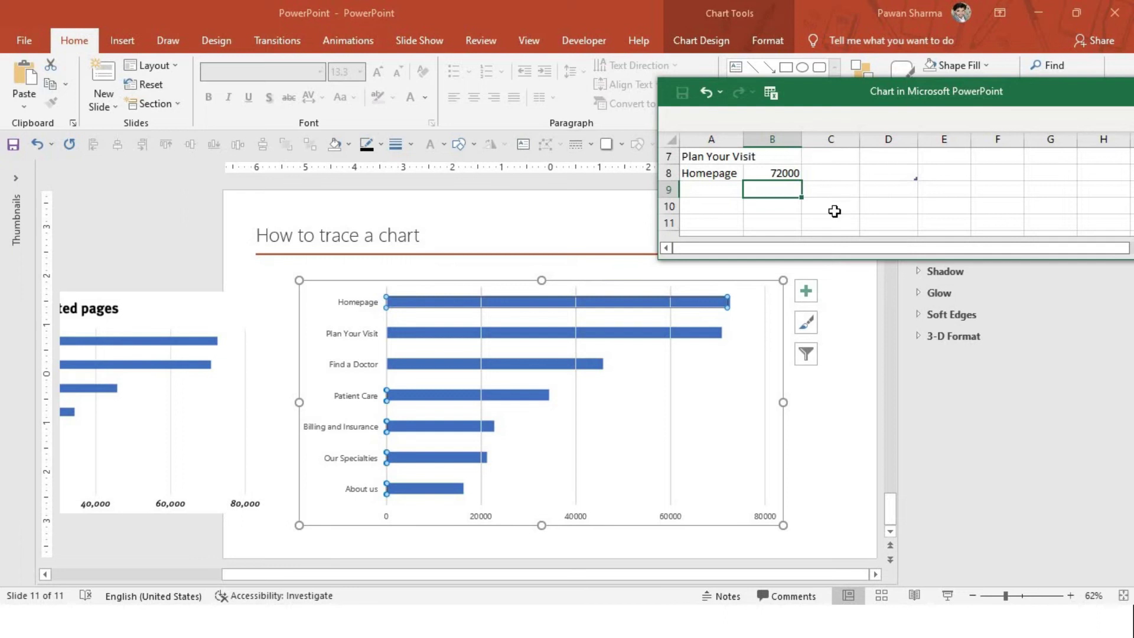
pyautogui.click(778, 171)
pyautogui.write('7')
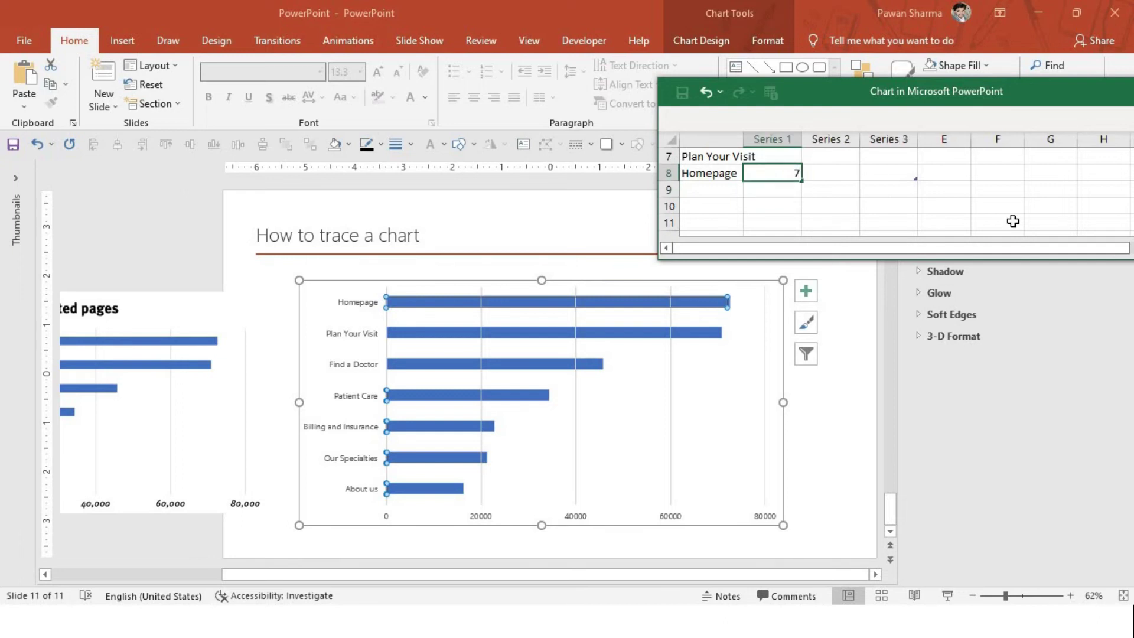
pyautogui.write('3000')
pyautogui.press('Return')
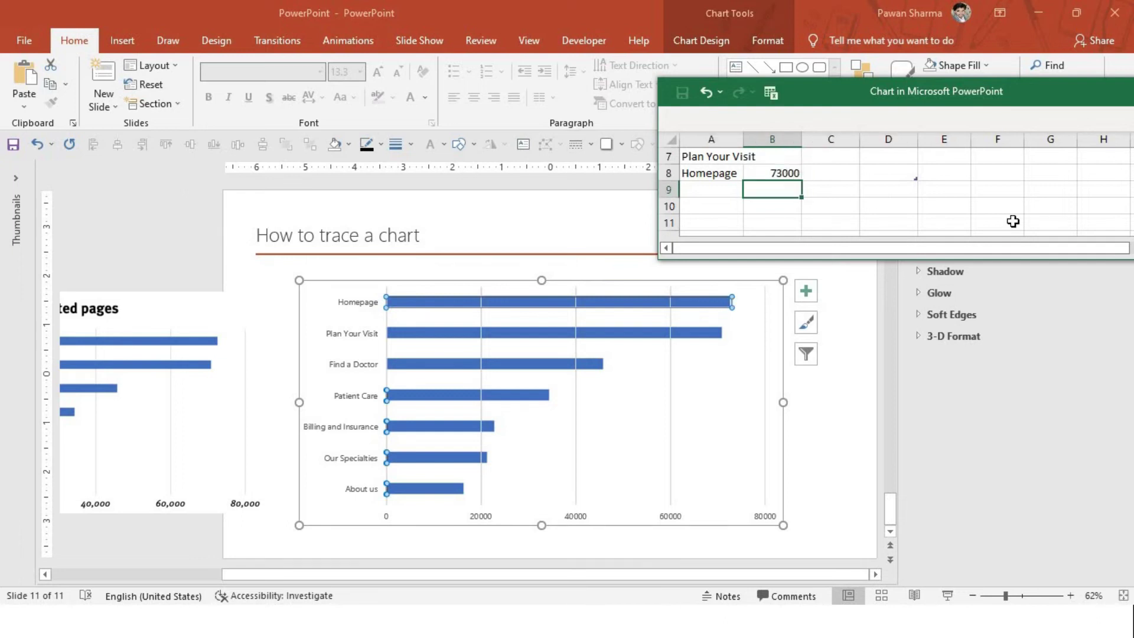
pyautogui.click(777, 174)
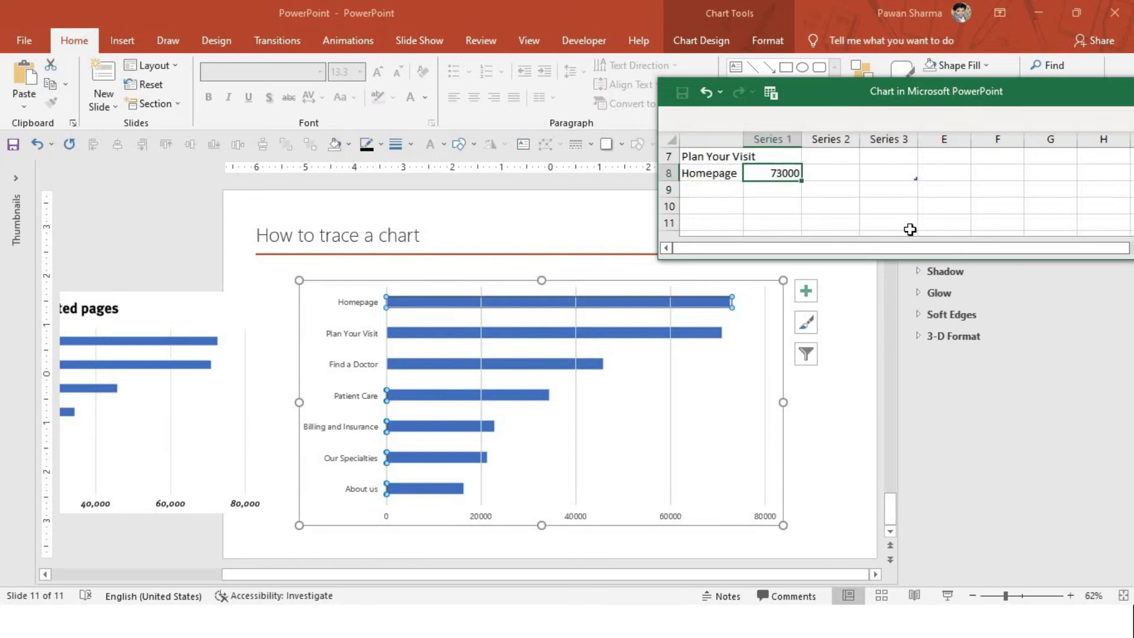
pyautogui.write('72500')
pyautogui.press('Return')
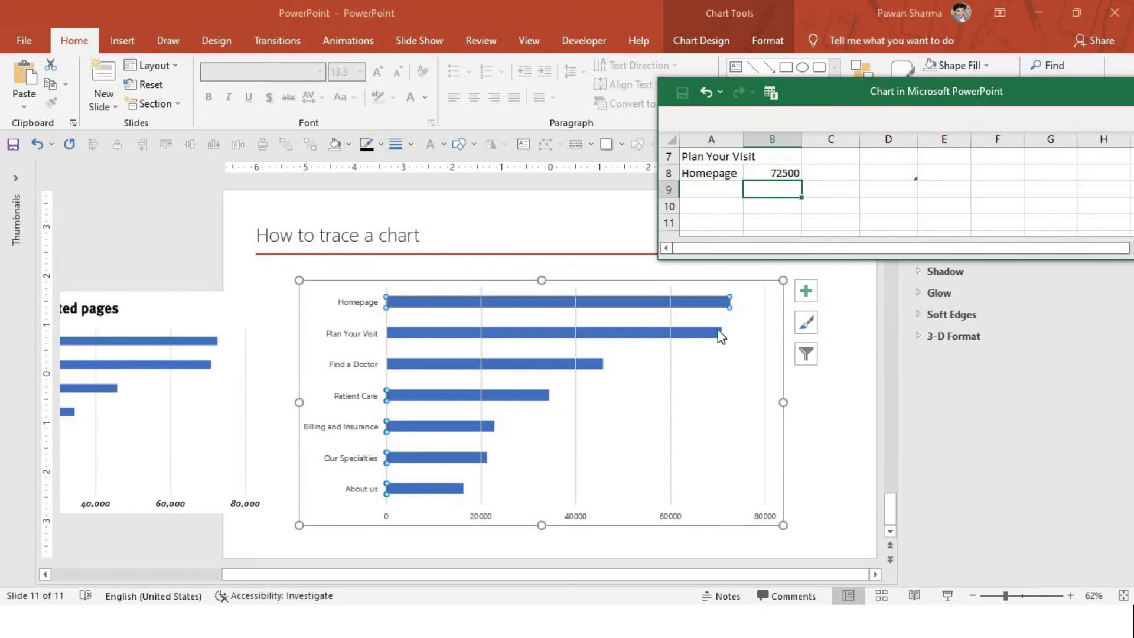
# Set the Plan Your Visit value to 71000.
pyautogui.press('Up')
pyautogui.press('Up')
pyautogui.write('7')
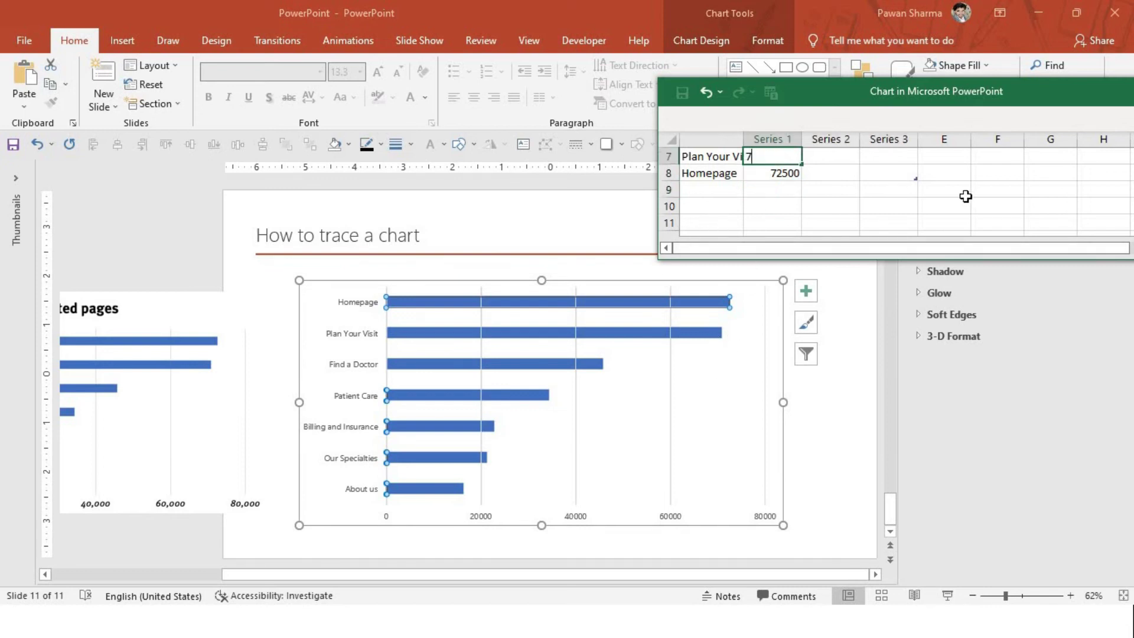
pyautogui.write('0000')
pyautogui.press('Return')
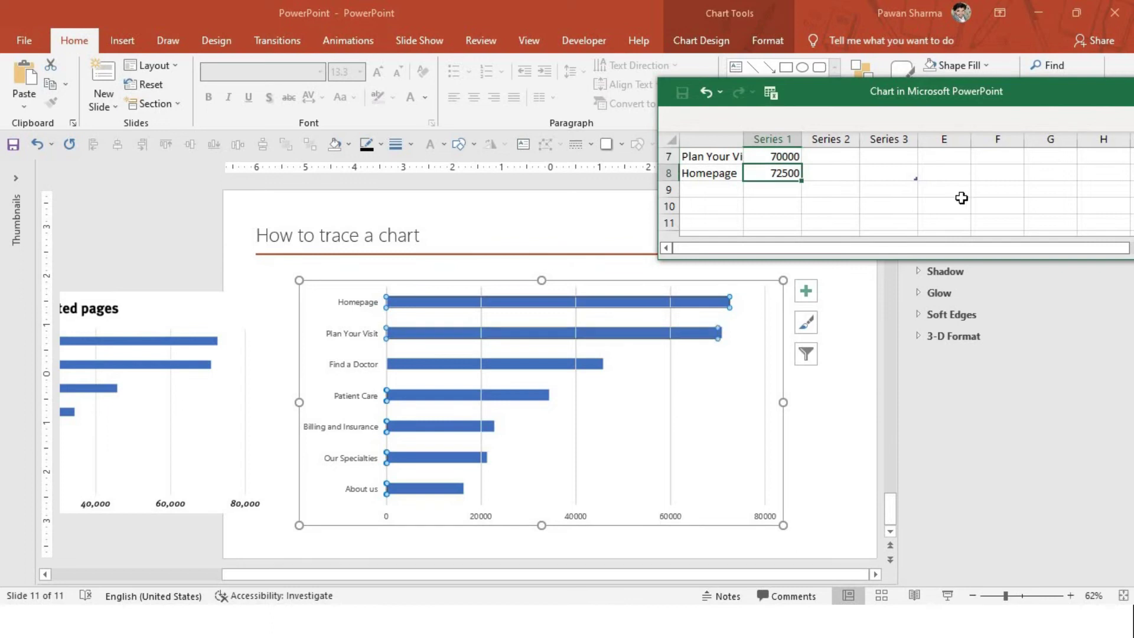
pyautogui.press('Up')
pyautogui.write('7')
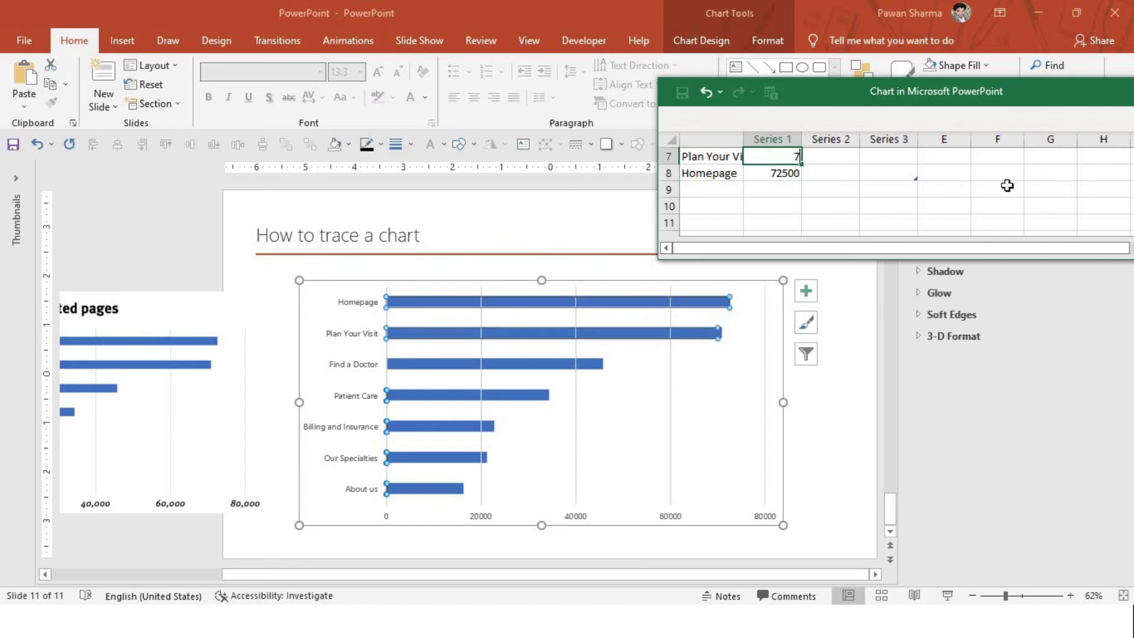
pyautogui.press('Return')
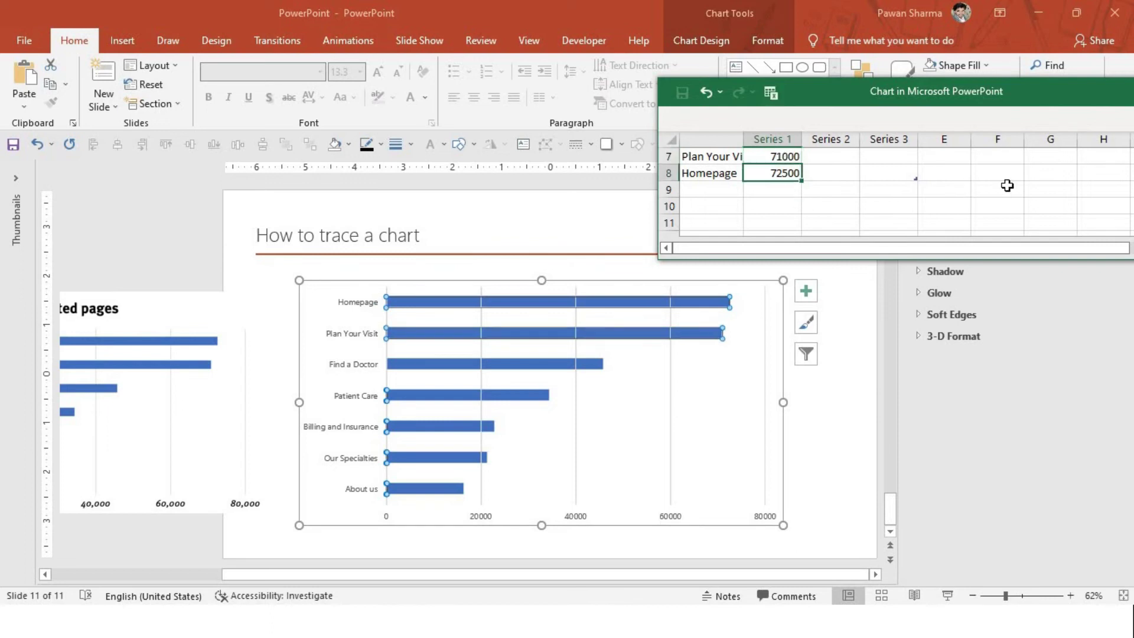
# Set the Find a Doctor value to 46000.
pyautogui.scroll(2, 831, 188)
pyautogui.scroll(-1, 796, 220)
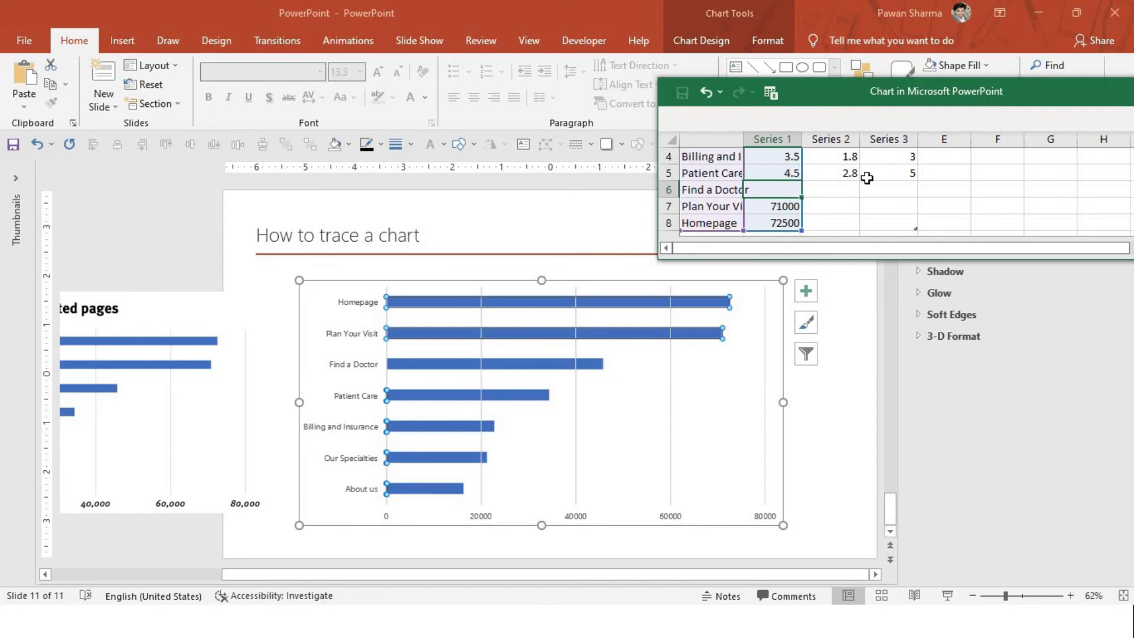
pyautogui.write('45000')
pyautogui.press('Return')
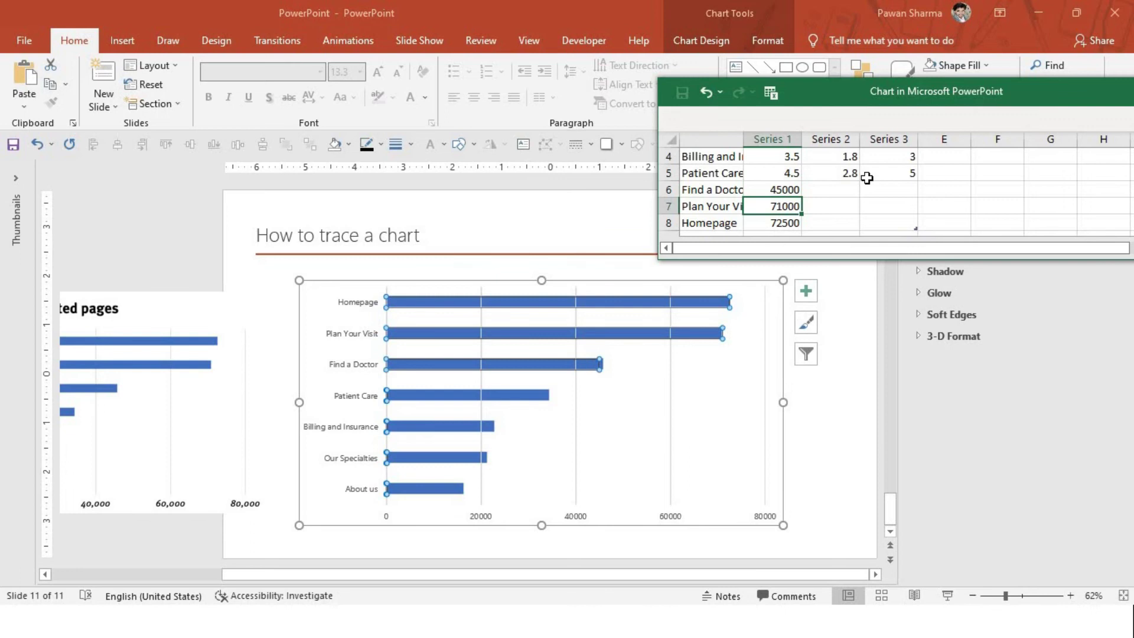
pyautogui.click(789, 188)
pyautogui.write('46')
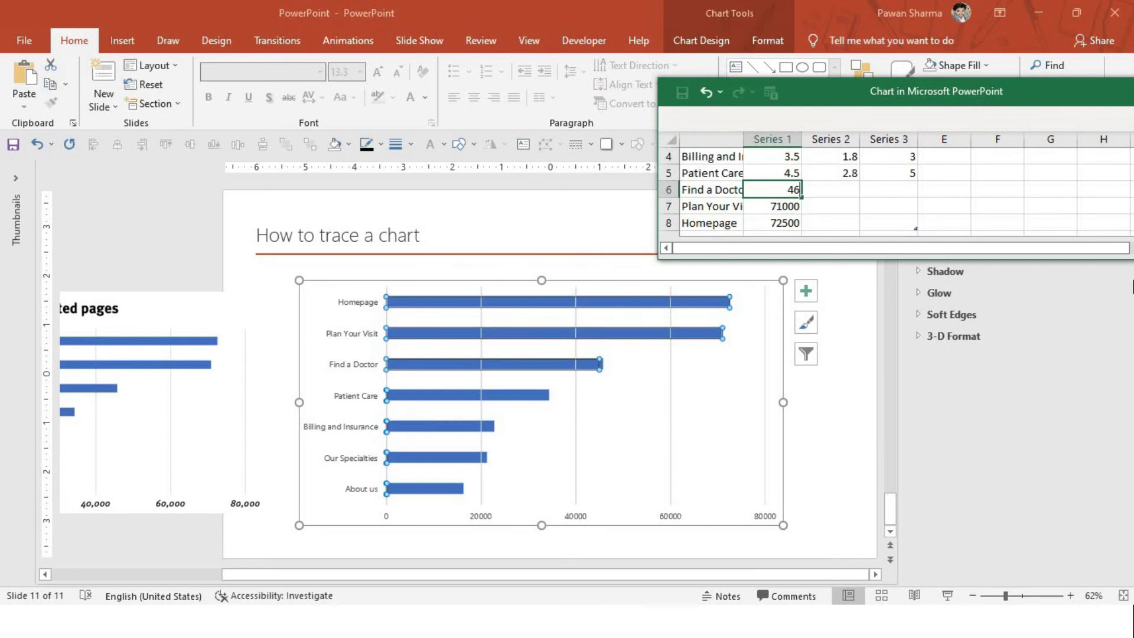
pyautogui.write('000')
pyautogui.press('Return')
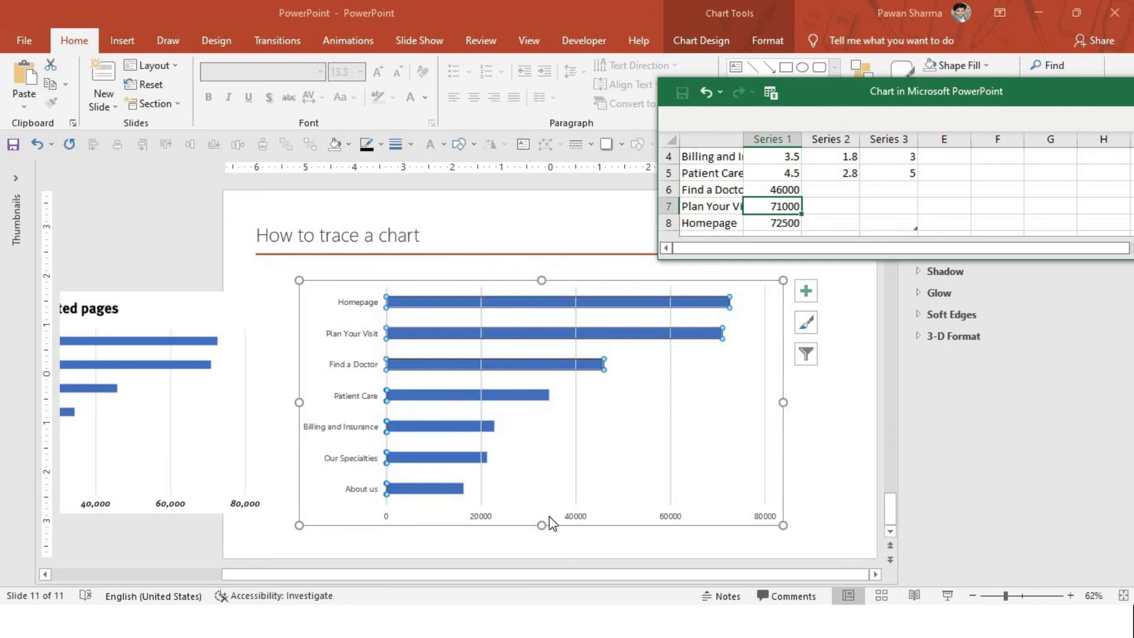
# Set the Patient Care value to 34000.
pyautogui.click(783, 172)
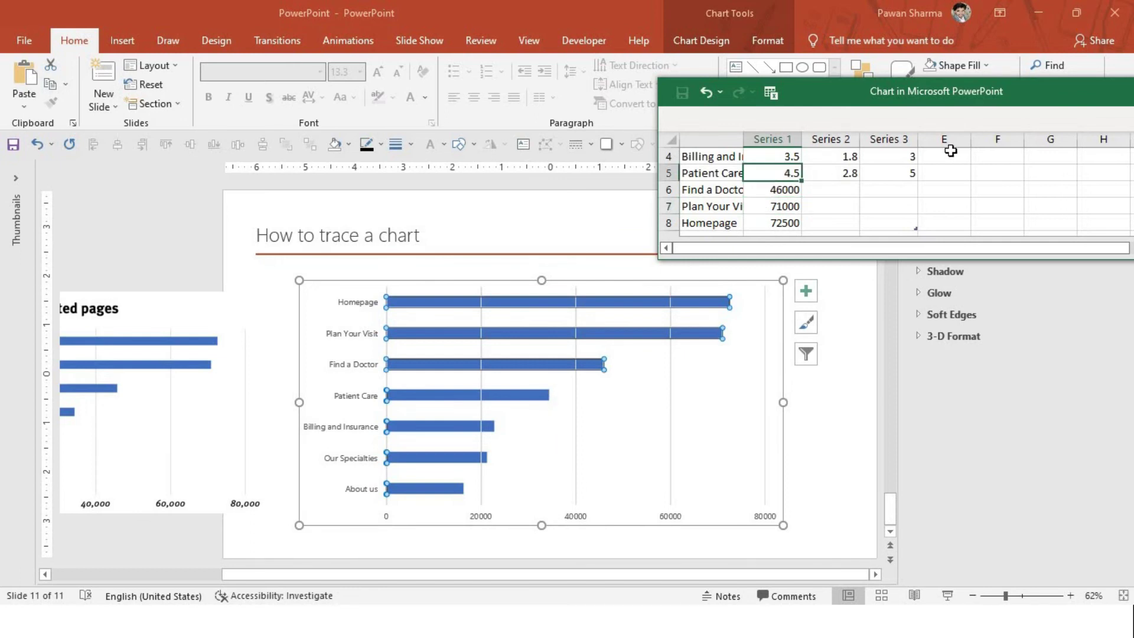
pyautogui.write('3800')
pyautogui.press('Return')
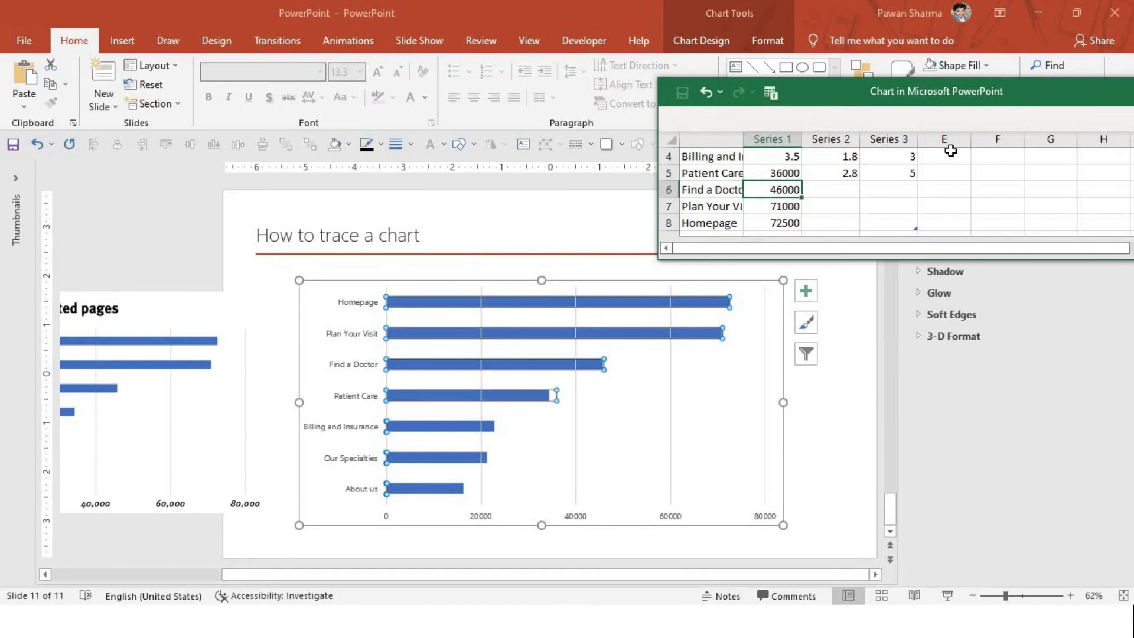
pyautogui.click(782, 172)
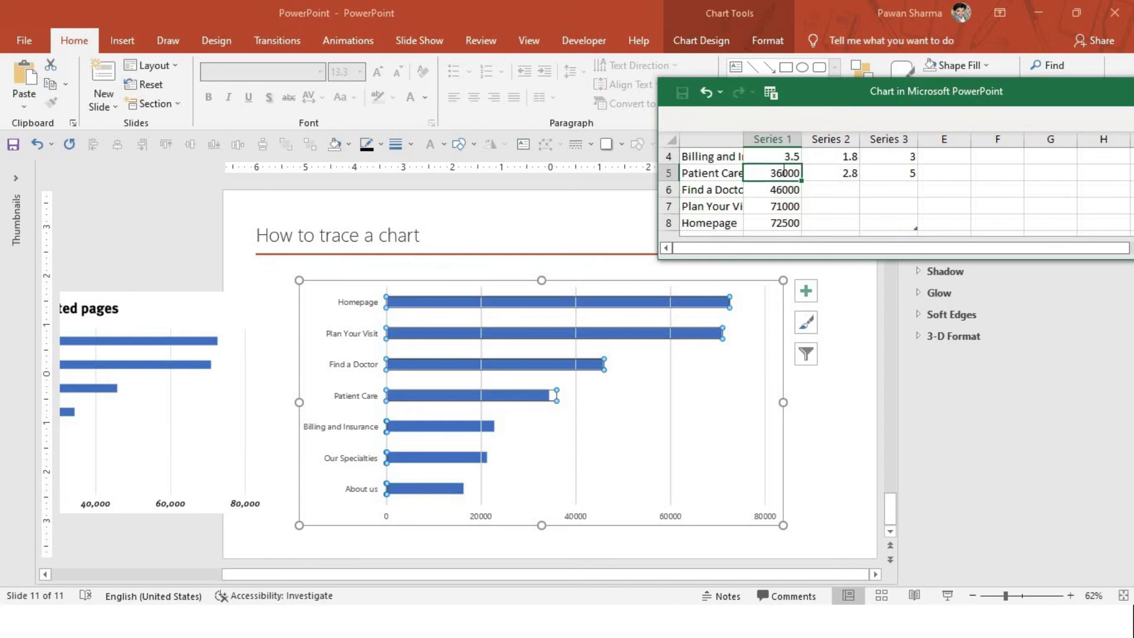
pyautogui.write('34000')
pyautogui.press('Return')
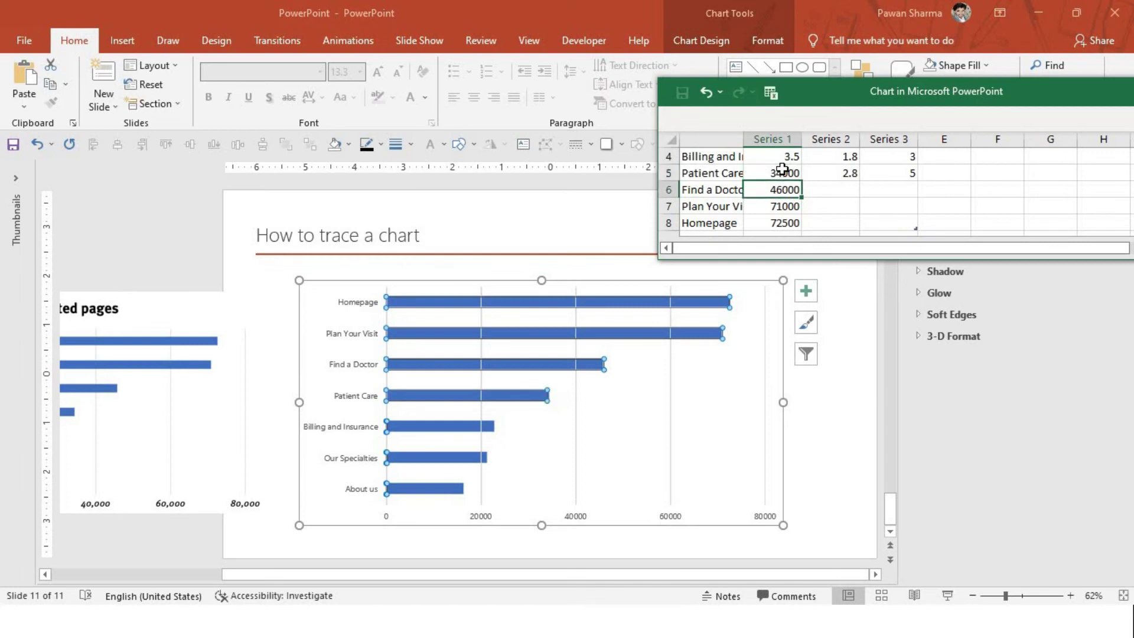
# Set Billing and Insurance (B4) to 23000 and Our Specialties (B3) to 21500.
pyautogui.scroll(1, 787, 220)
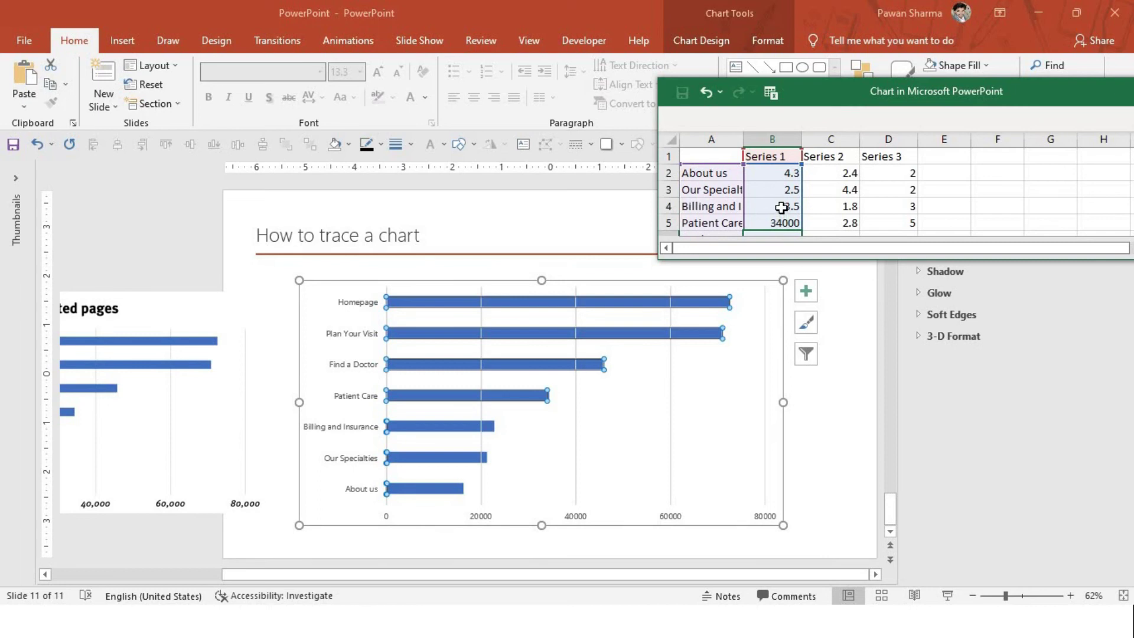
pyautogui.click(781, 206)
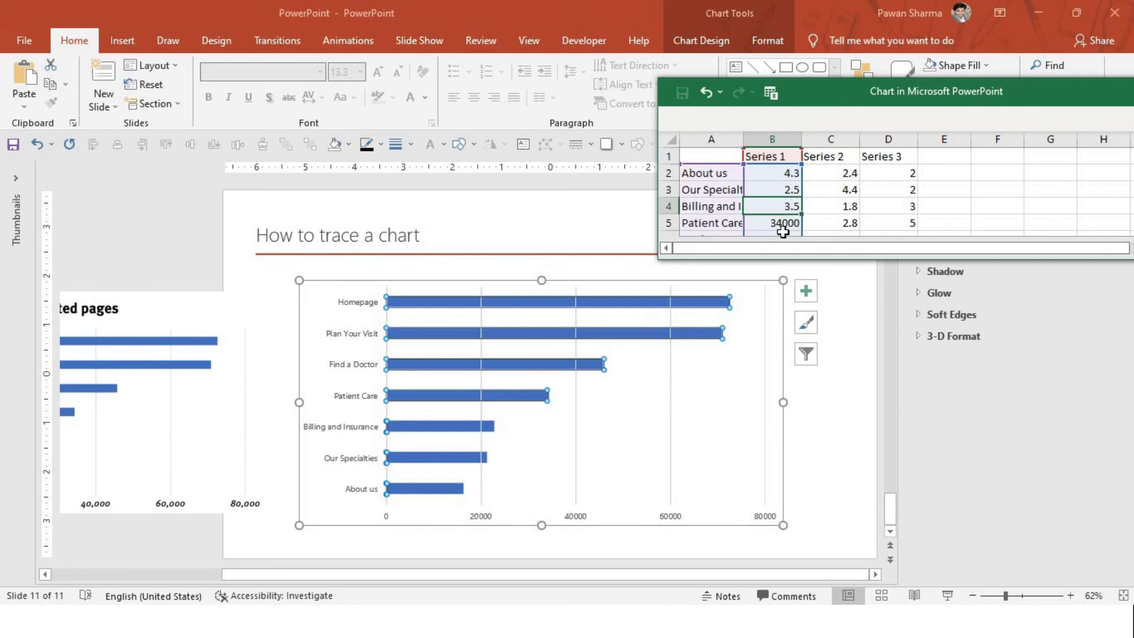
pyautogui.write('23000')
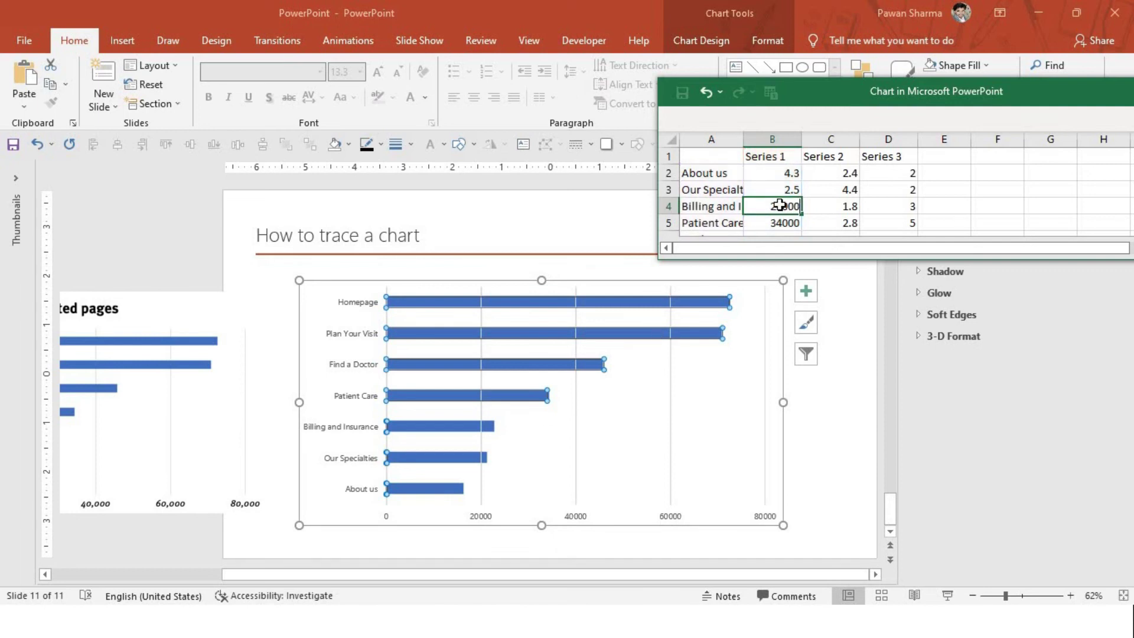
pyautogui.press('Return')
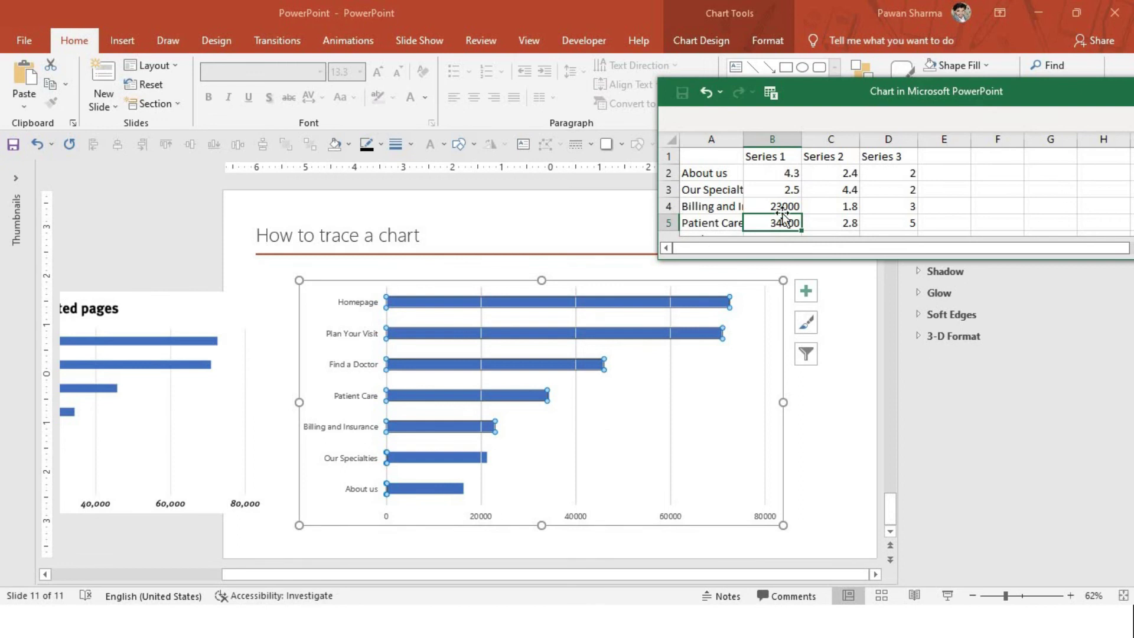
pyautogui.click(787, 189)
pyautogui.write('22')
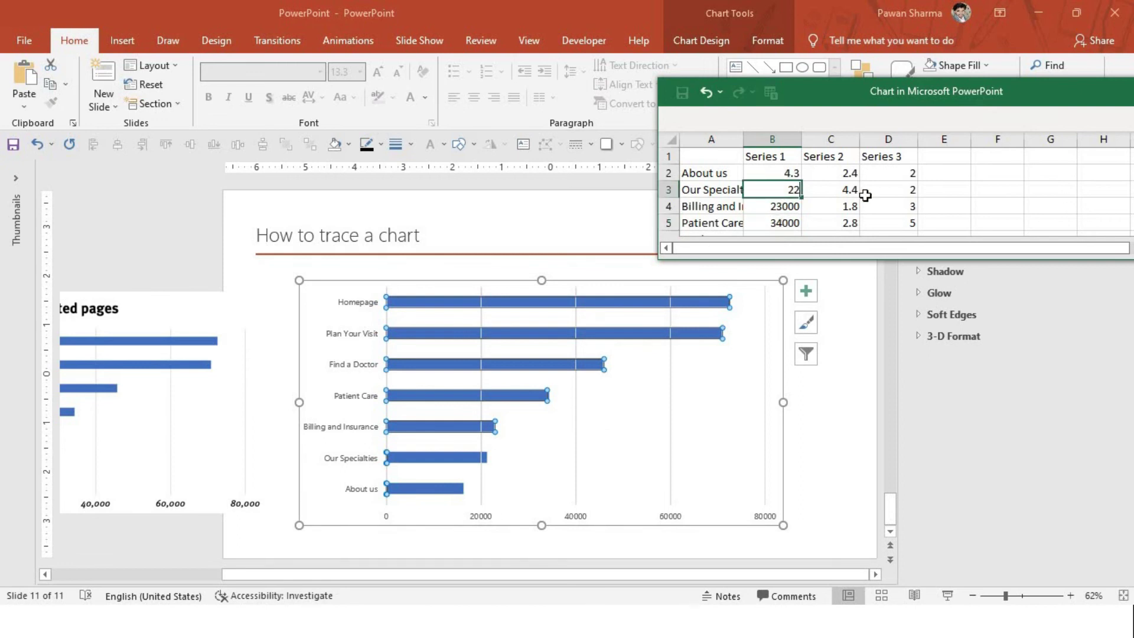
pyautogui.write('000')
pyautogui.press('Return')
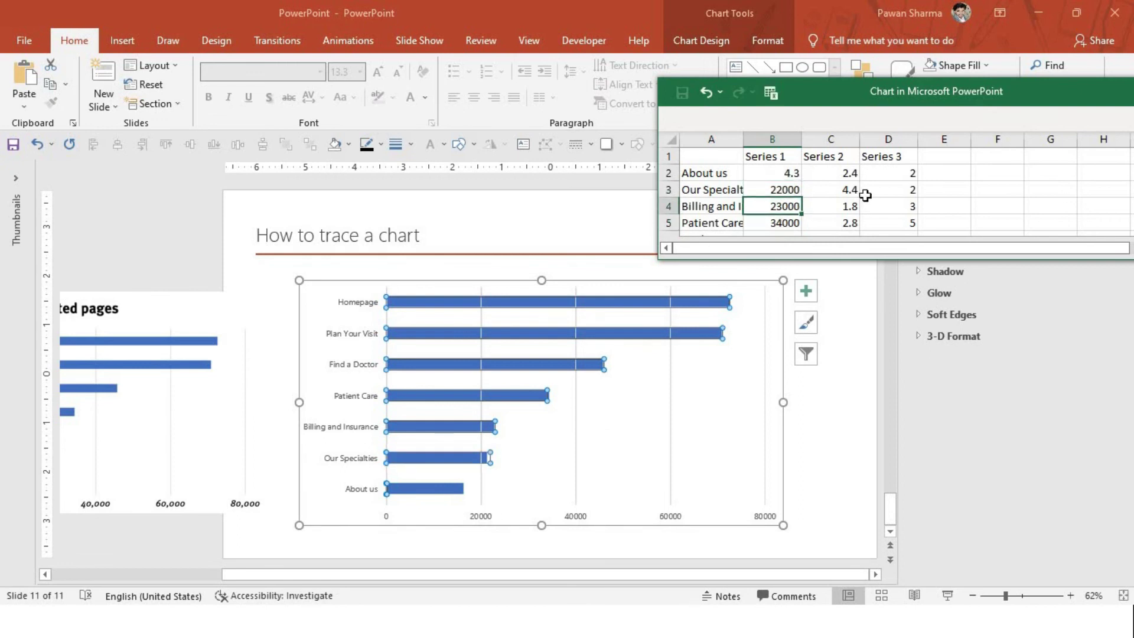
pyautogui.click(791, 189)
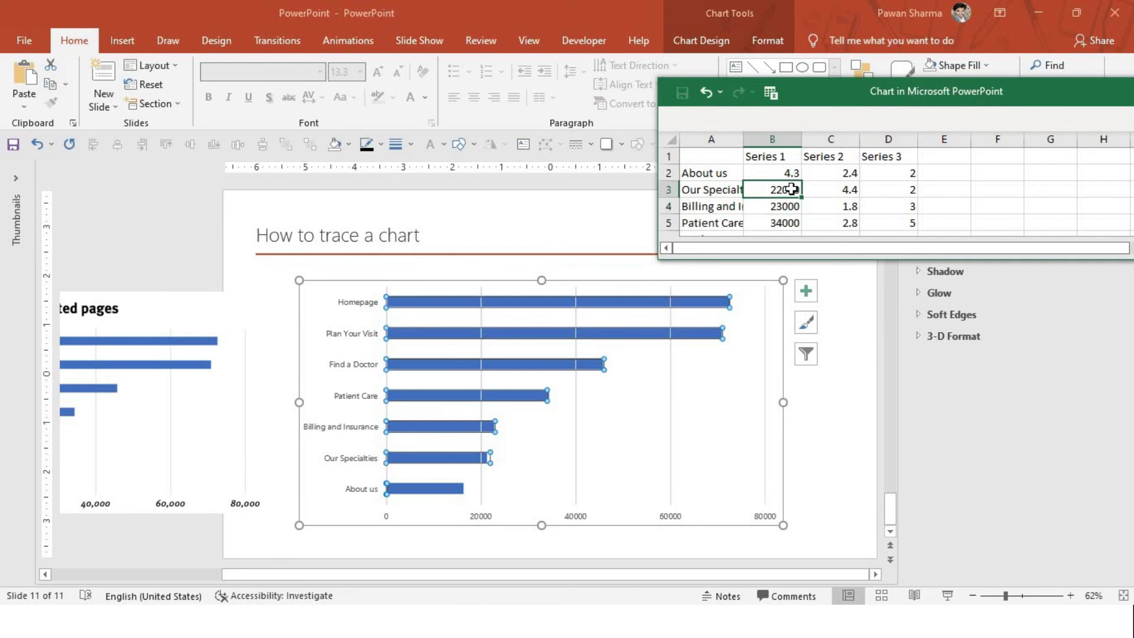
pyautogui.write('2150')
pyautogui.press('Return')
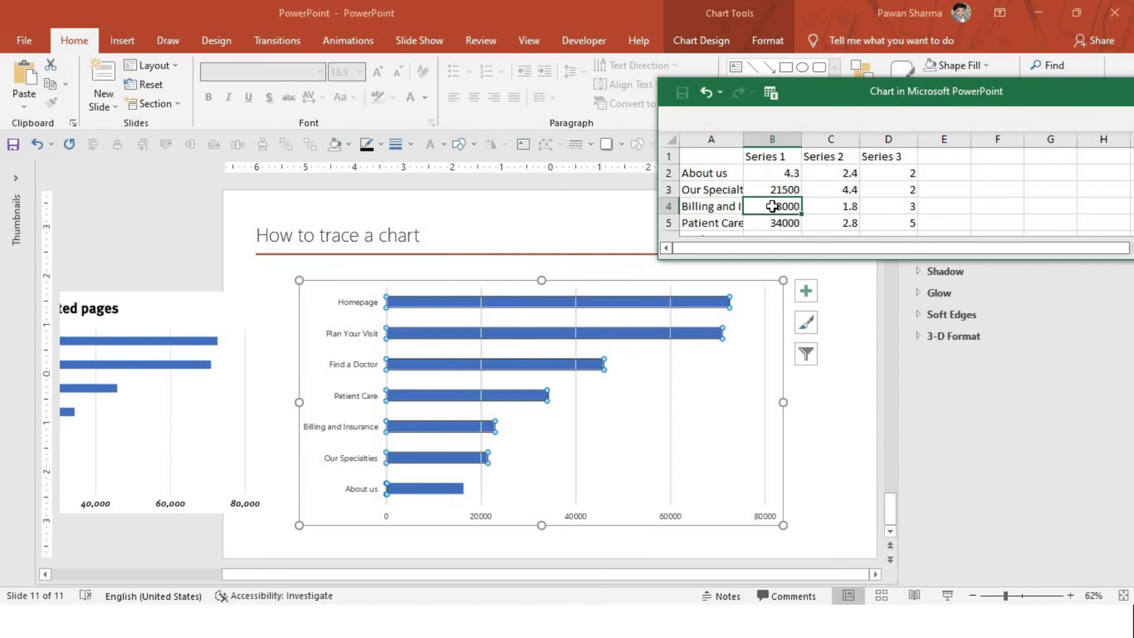
# Enter 18000 for About us in B2, then reselect the cell to correct it.
pyautogui.click(791, 172)
pyautogui.write('18000')
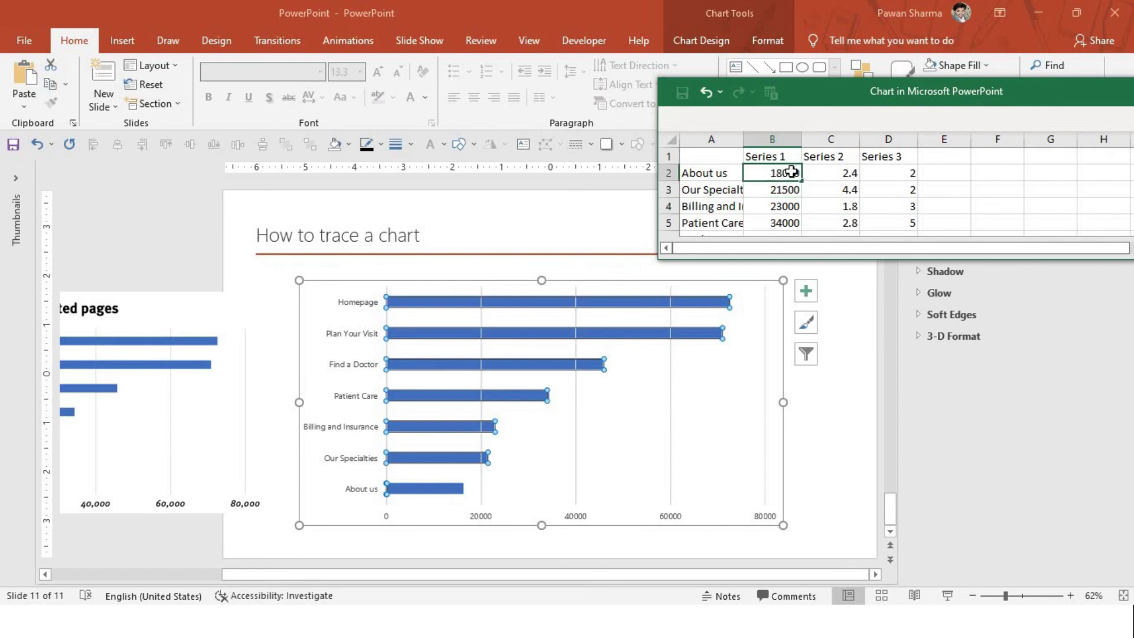
pyautogui.press('Return')
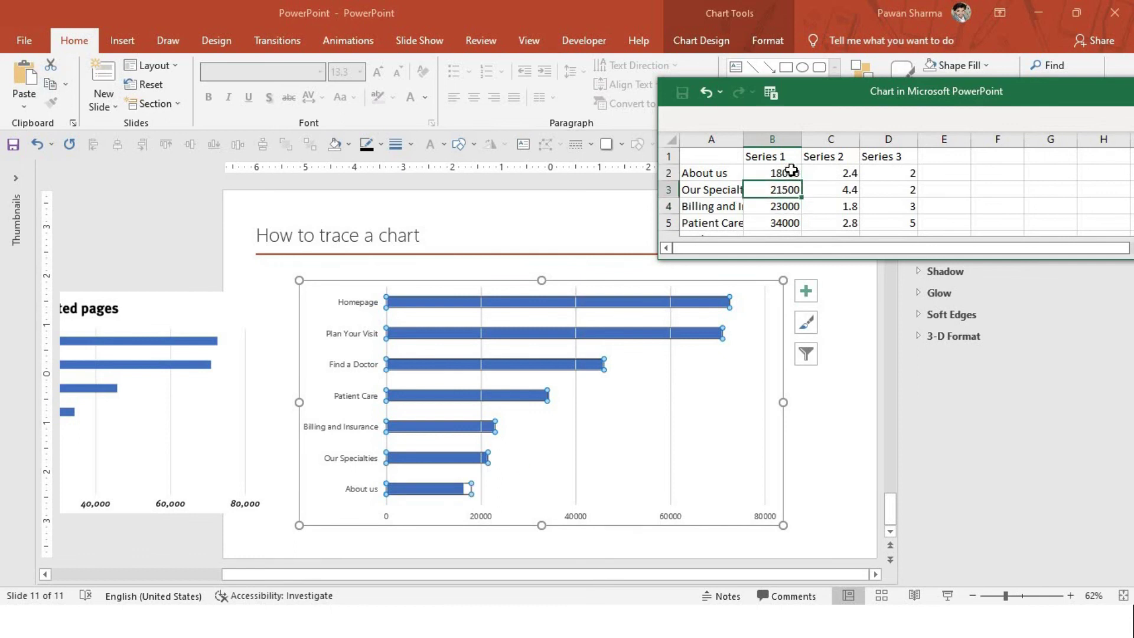
pyautogui.click(791, 172)
# Enter 16000 for About us, close the datasheet, and compare the chart with the picture.
pyautogui.write('1')
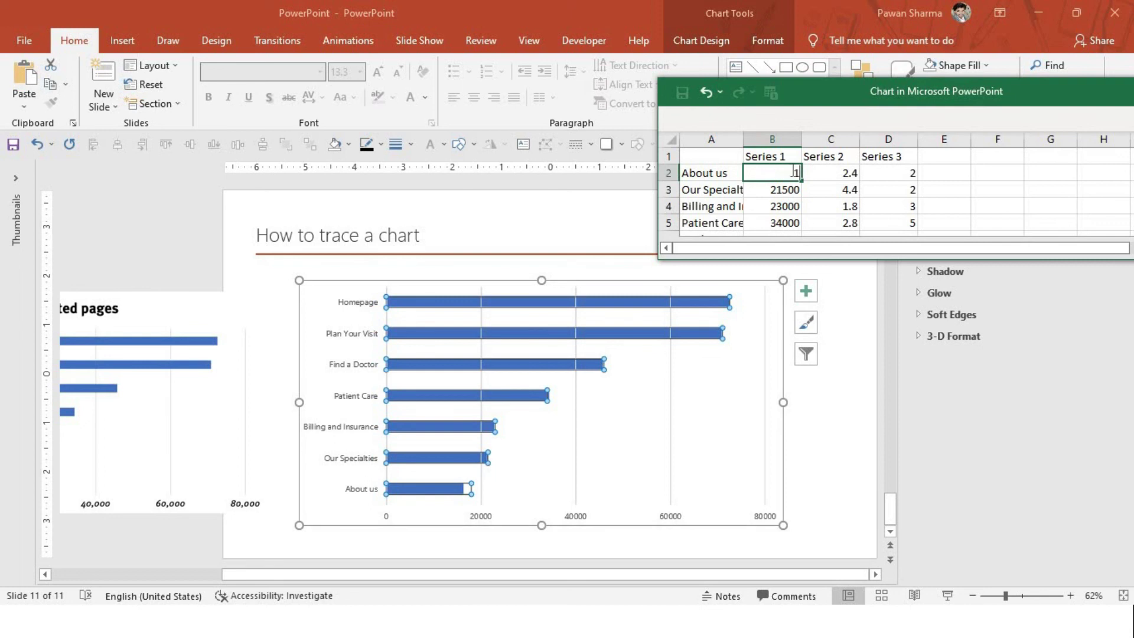
pyautogui.write('6000')
pyautogui.click(666, 489)
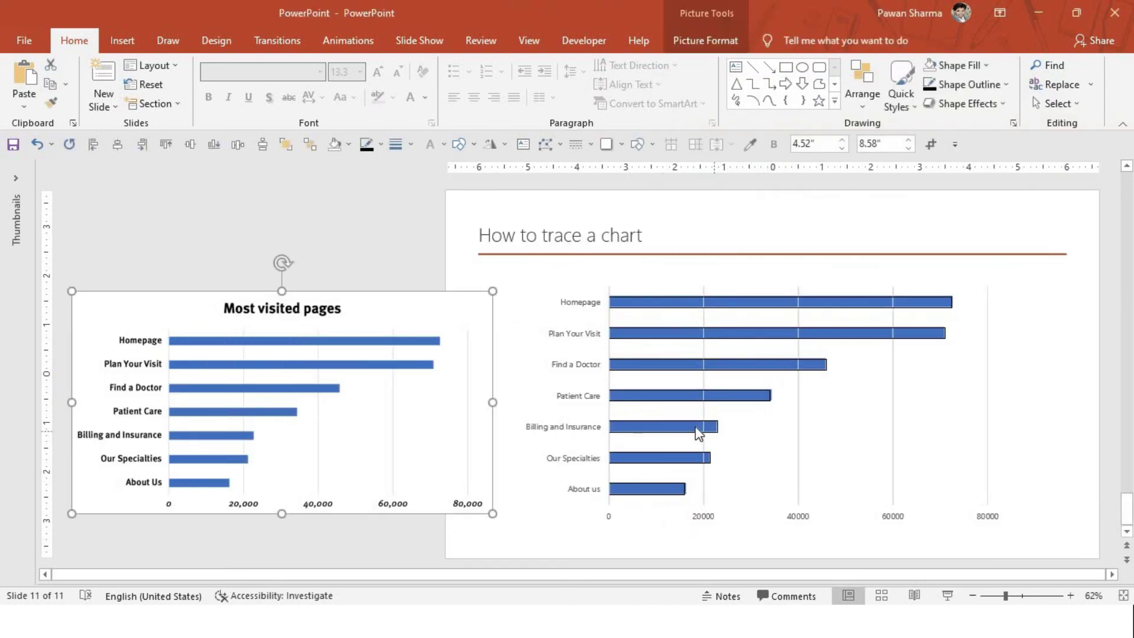
pyautogui.click(666, 489)
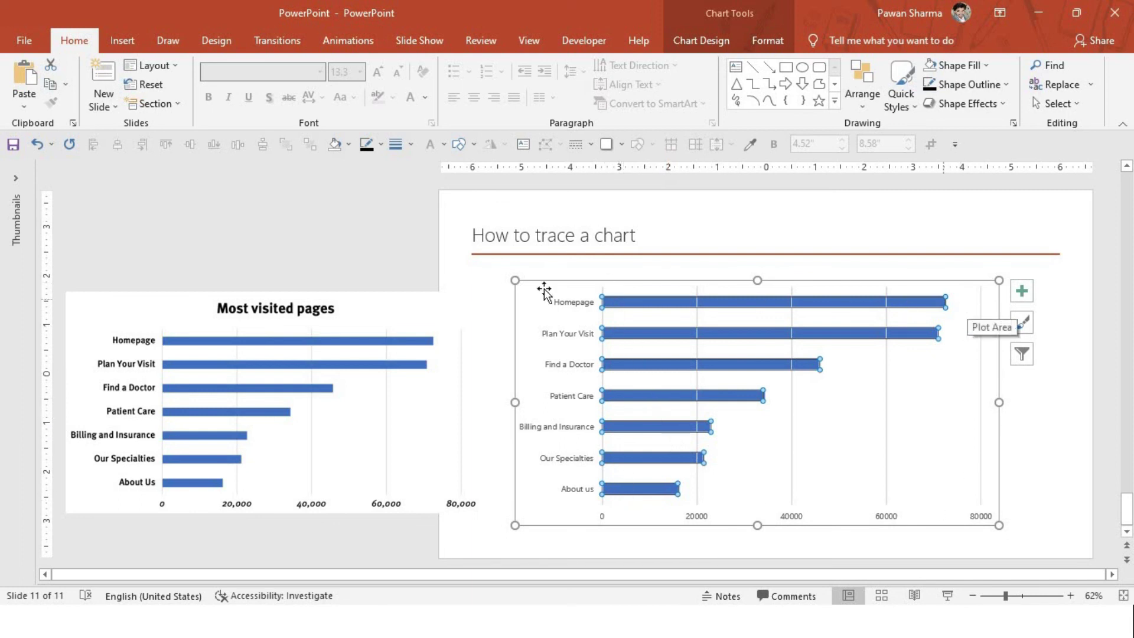
pyautogui.click(421, 536)
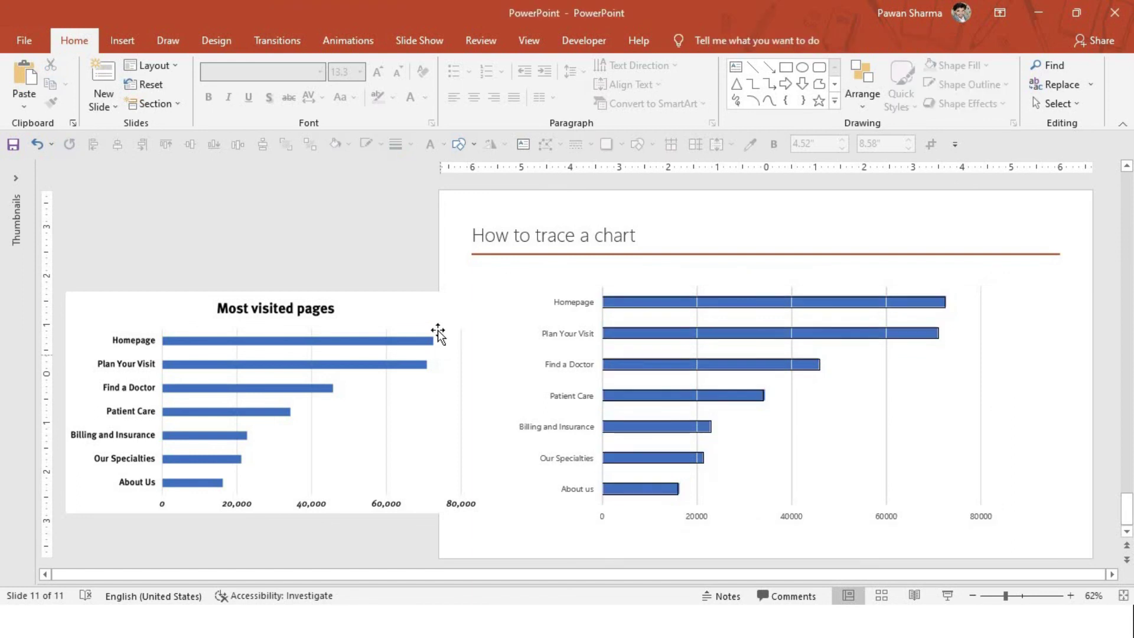
pyautogui.click(435, 334)
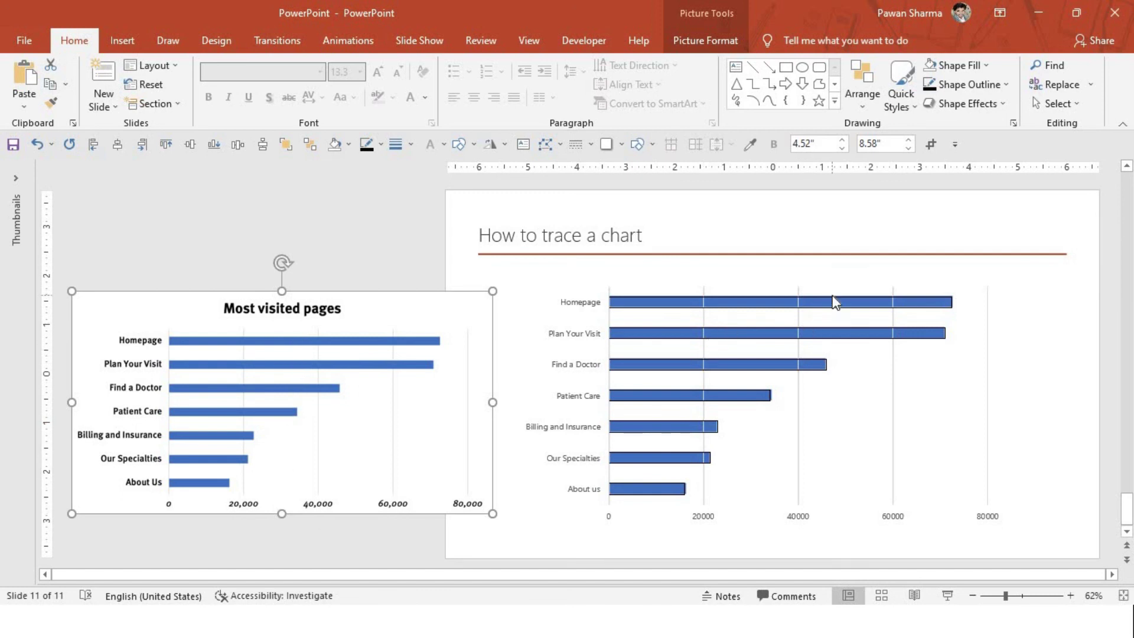
pyautogui.click(836, 352)
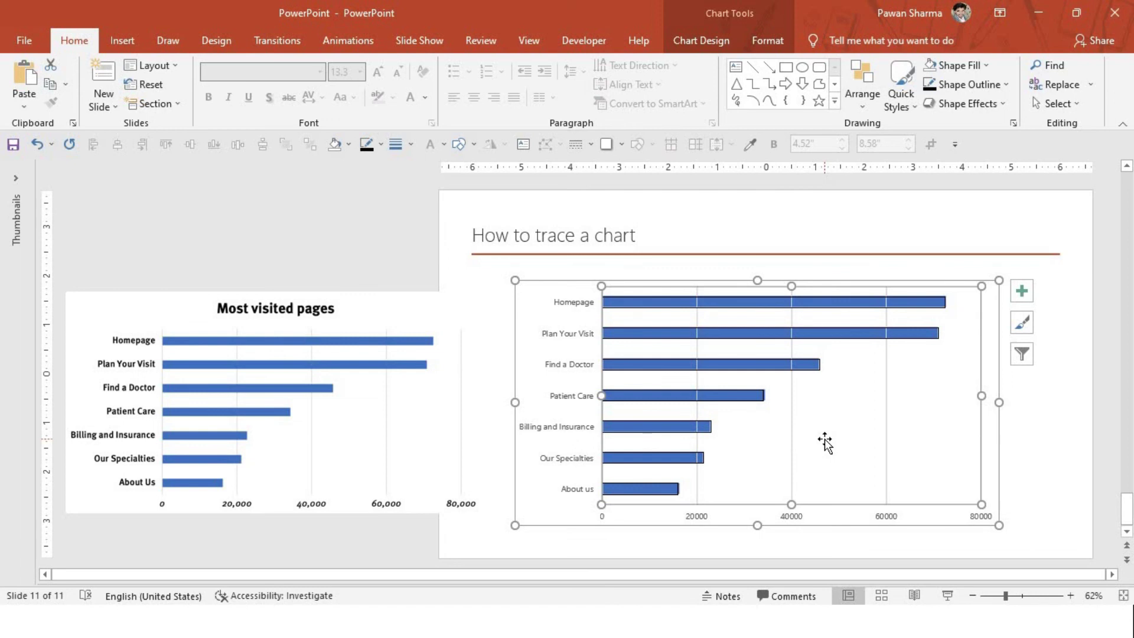
# Remove the plot area's background picture and delete the vertical gridlines.
pyautogui.doubleClick(824, 443)
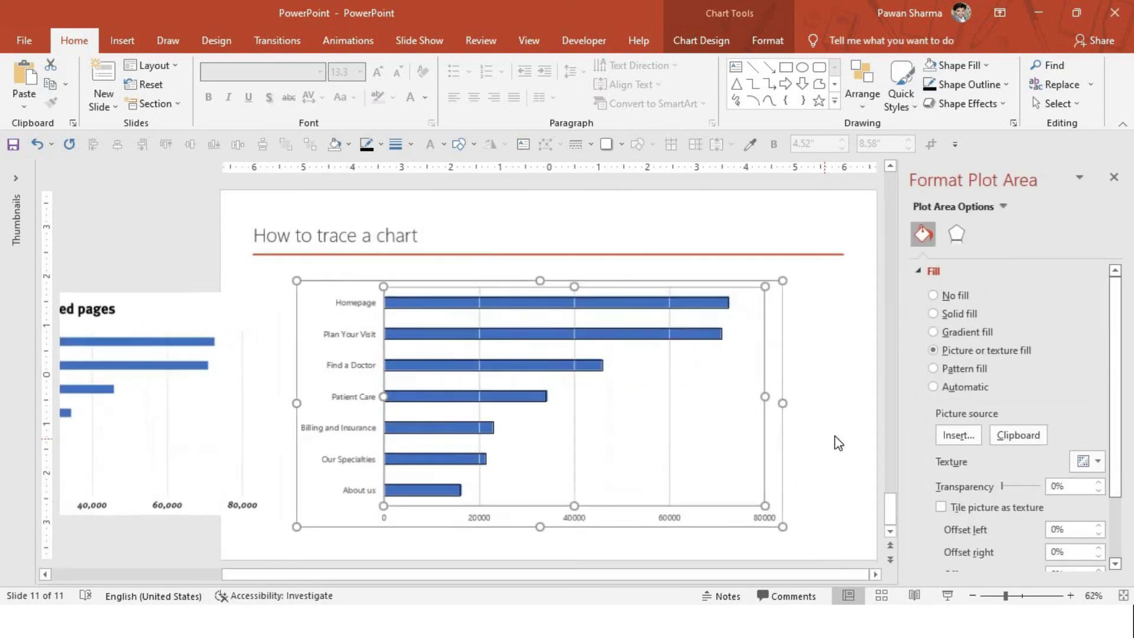
pyautogui.click(953, 295)
pyautogui.click(1112, 178)
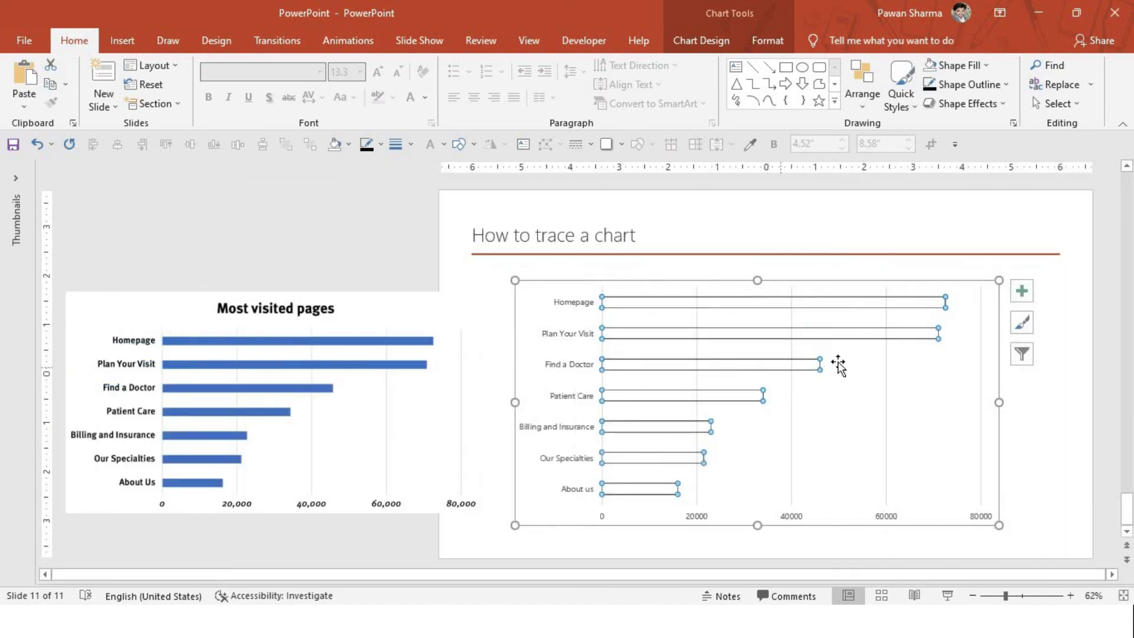
pyautogui.click(888, 416)
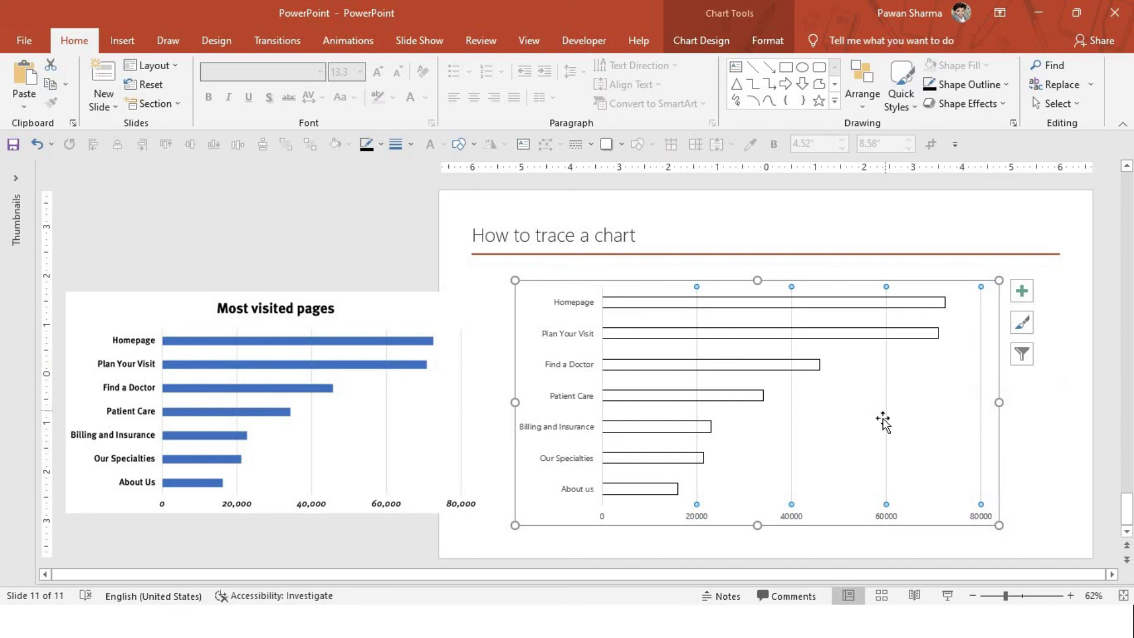
pyautogui.press('Escape')
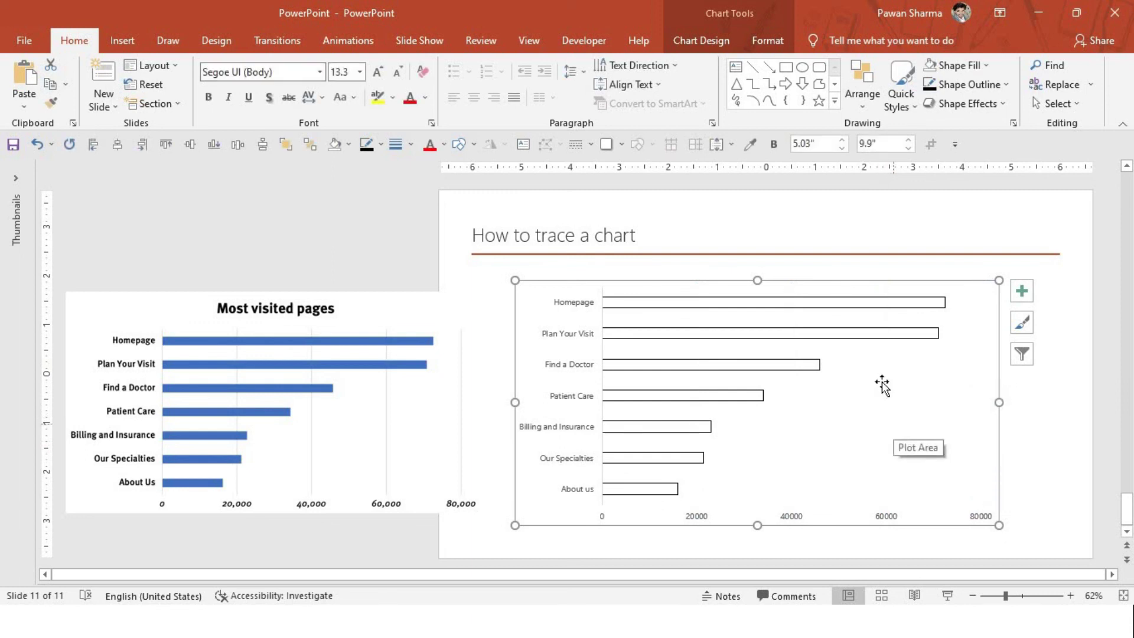
# Fill the bars solid blue with no outline.
pyautogui.click(851, 339)
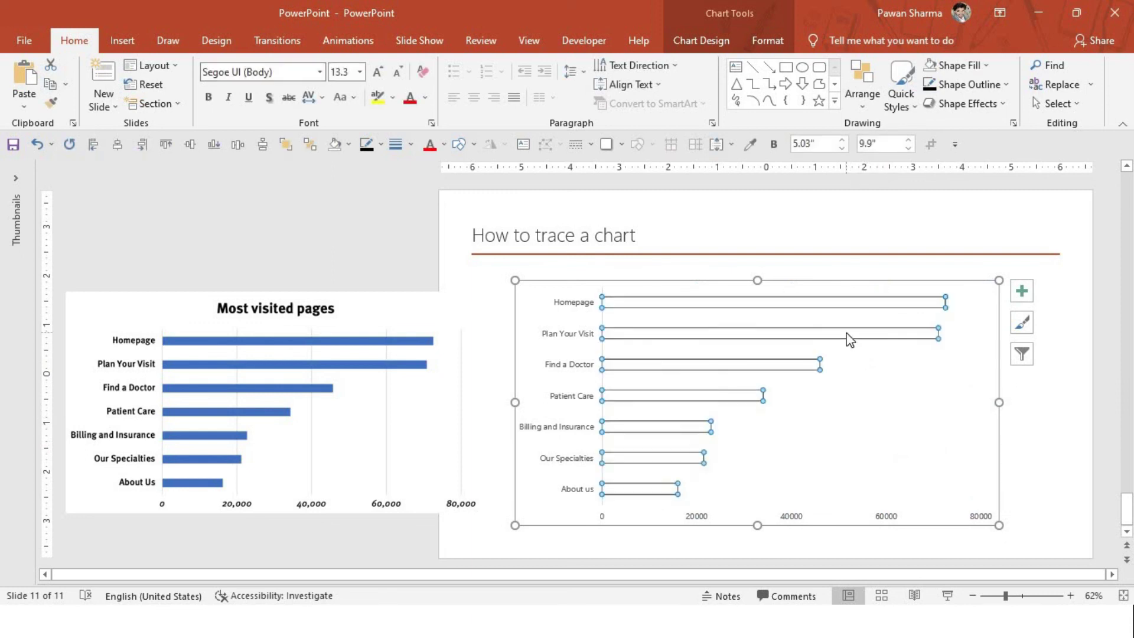
pyautogui.click(348, 146)
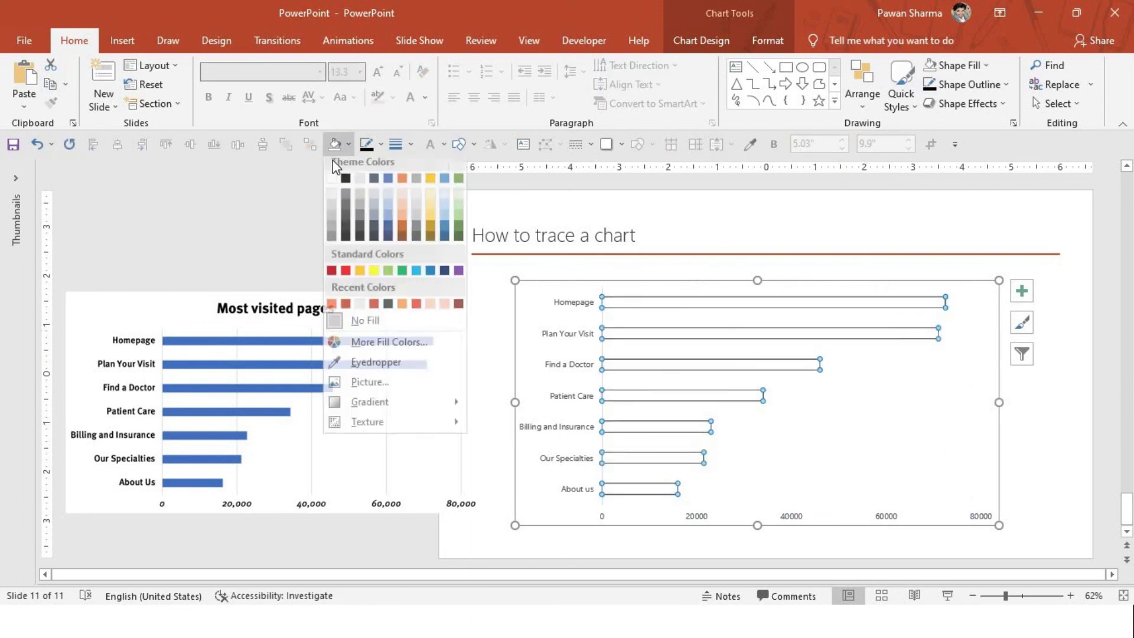
pyautogui.click(389, 186)
pyautogui.click(381, 144)
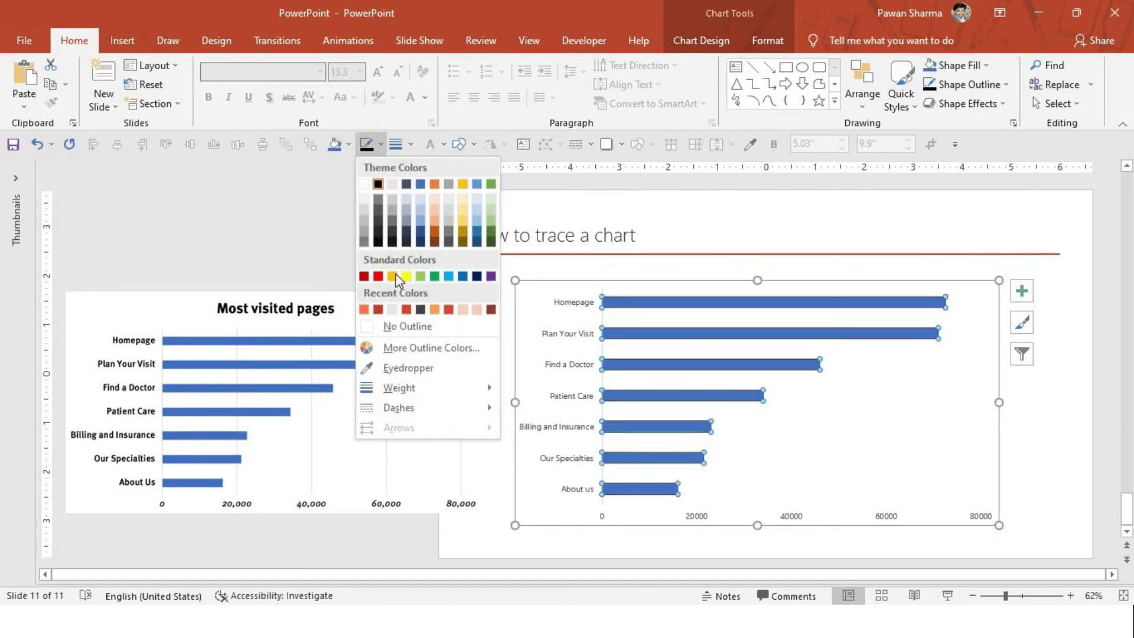
pyautogui.click(400, 326)
pyautogui.click(749, 514)
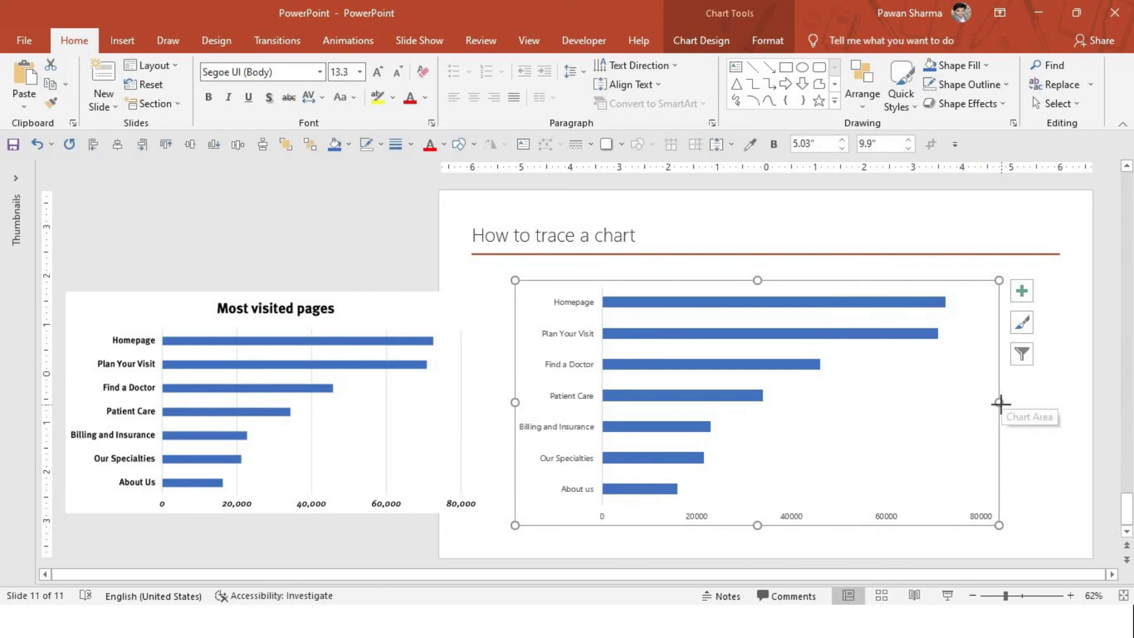
# Resize the chart to 7.2 inches wide by 4.52 inches tall, undoing an accidental move.
pyautogui.moveTo(998, 402); pyautogui.dragTo(867, 402)
pyautogui.moveTo(690, 524); pyautogui.dragTo(693, 496)
pyautogui.moveTo(867, 421)
pyautogui.mouseDown()
pyautogui.moveTo(926, 442)
pyautogui.moveTo(868, 435)
pyautogui.mouseUp()
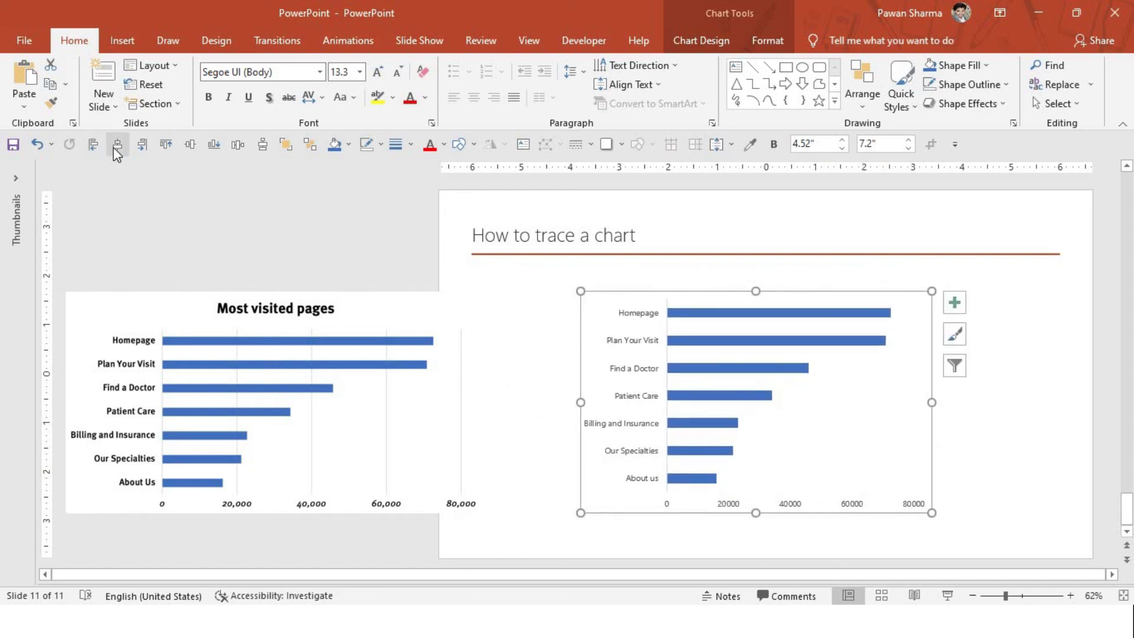
pyautogui.hotkey('ctrl', 'z')
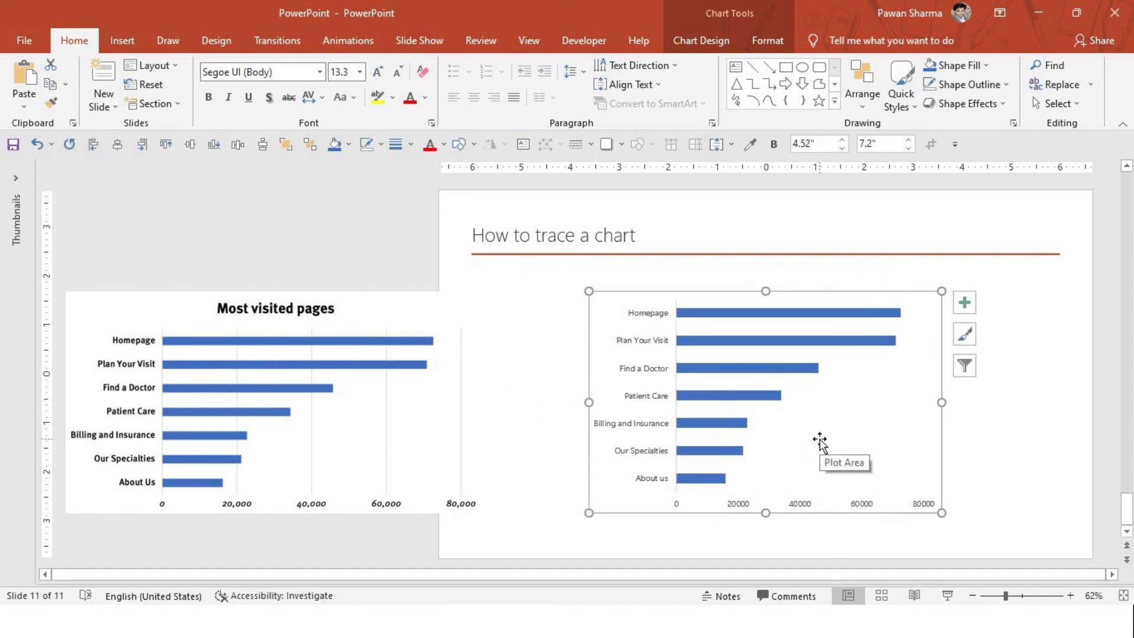